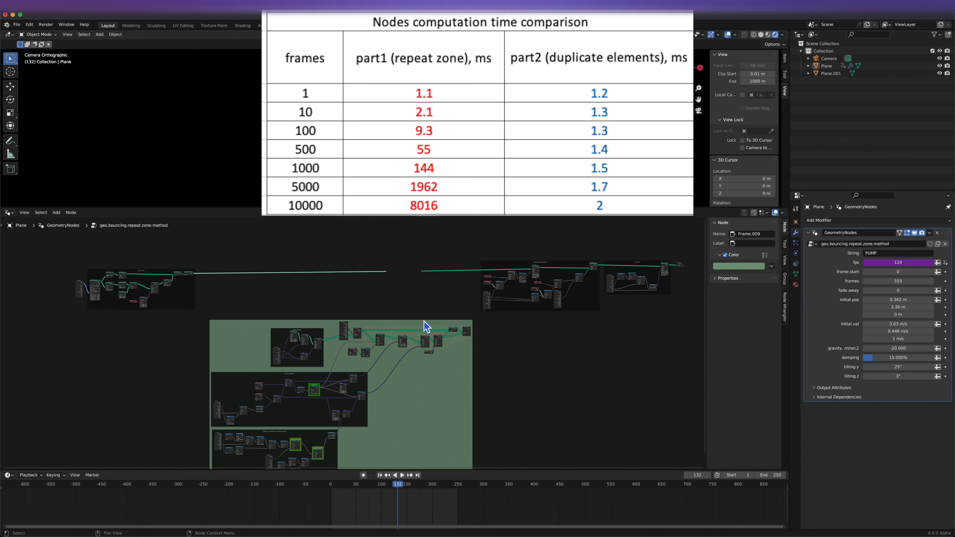
Move the green frame below the main node chain and slide the left link's loose reroute back toward the left node group.
{"action": "key", "text": "g"}
{"action": "left_click", "coordinate": [437, 390]}
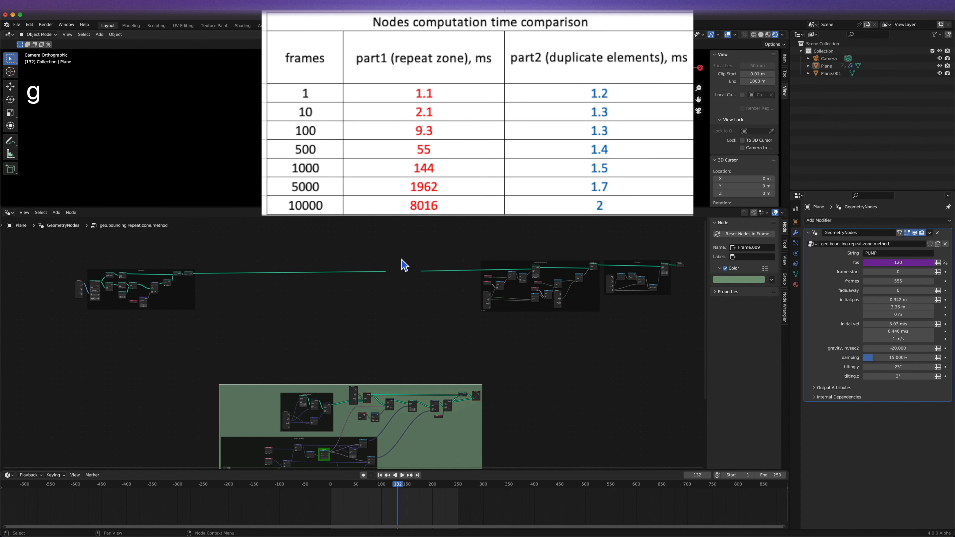
{"action": "key", "text": "x"}
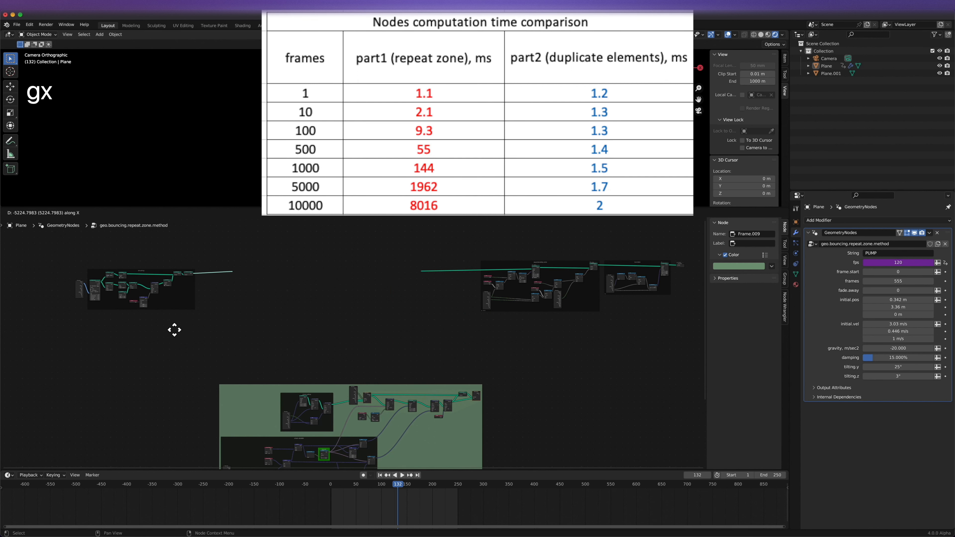
{"action": "left_click", "coordinate": [165, 325]}
Bring the left node group closer to the gap and shift the right reroute away to make room for new nodes.
{"action": "left_click_drag", "start_coordinate": [263, 252], "coordinate": [42, 360]}
{"action": "key", "text": "g"}
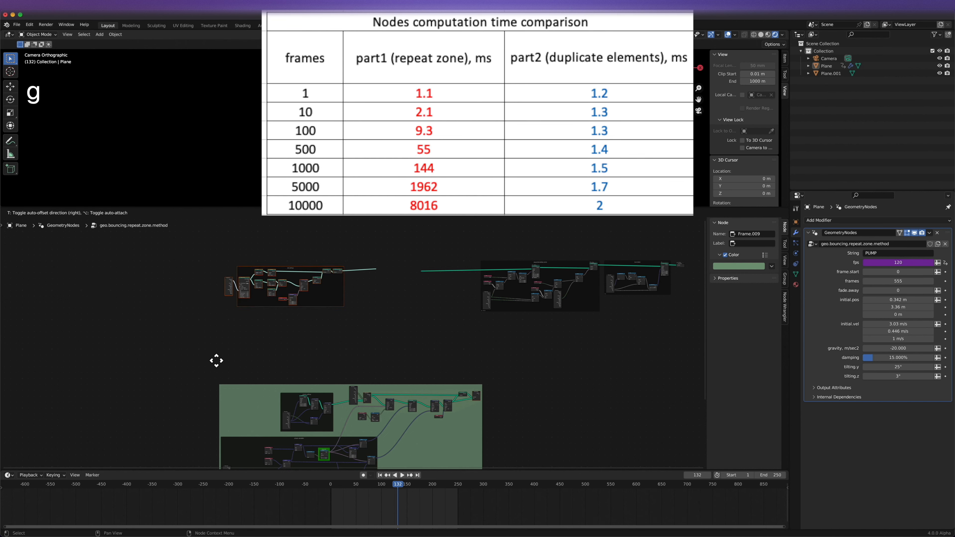
{"action": "left_click", "coordinate": [229, 364]}
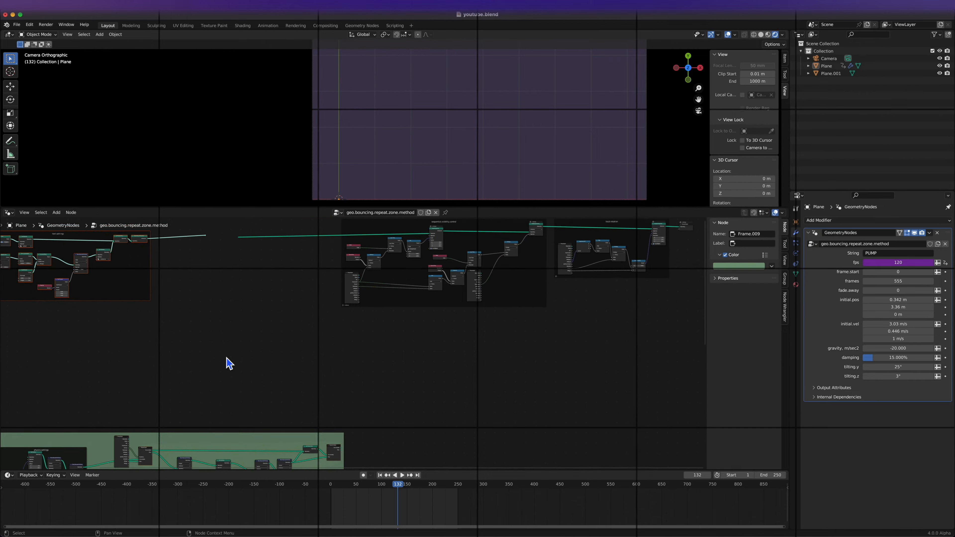
{"action": "scroll", "coordinate": [228, 363], "scroll_direction": "up", "scroll_amount": 3}
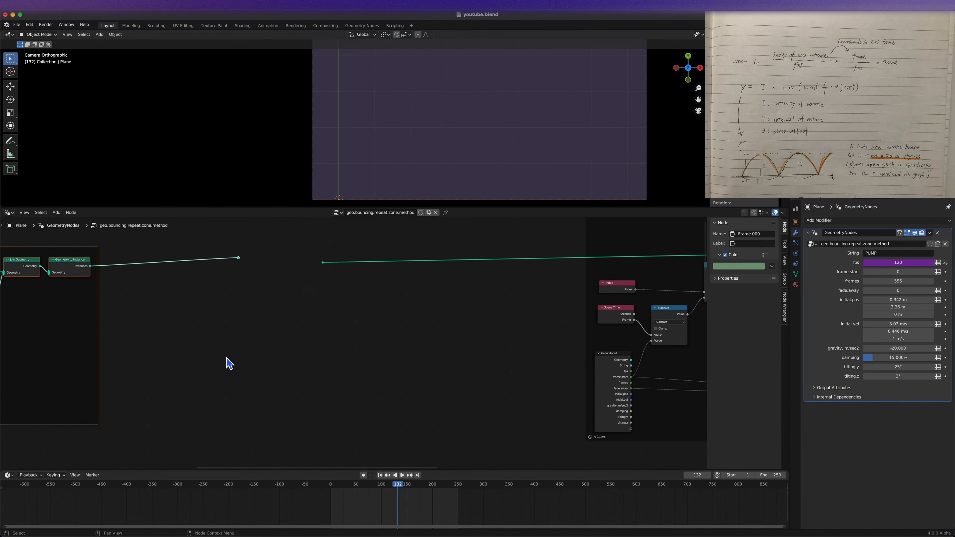
{"action": "key", "text": "g"}
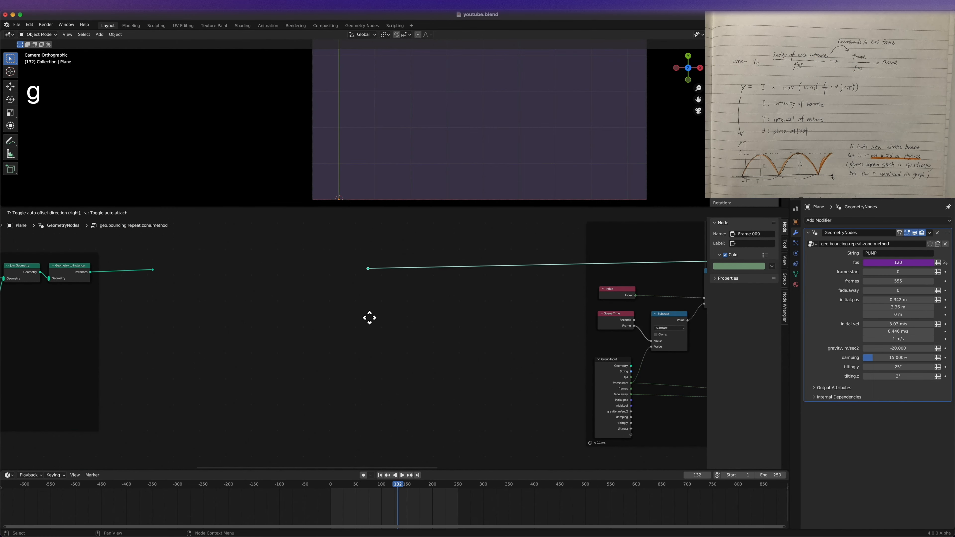
{"action": "left_click", "coordinate": [501, 311]}
{"action": "left_click_drag", "start_coordinate": [152, 280], "coordinate": [143, 283]}
Add a Duplicate Elements node in the gap beside the left reroute.
{"action": "key", "text": "shift+a"}
{"action": "type", "text": "sdupl"}
{"action": "key", "text": "Return"}
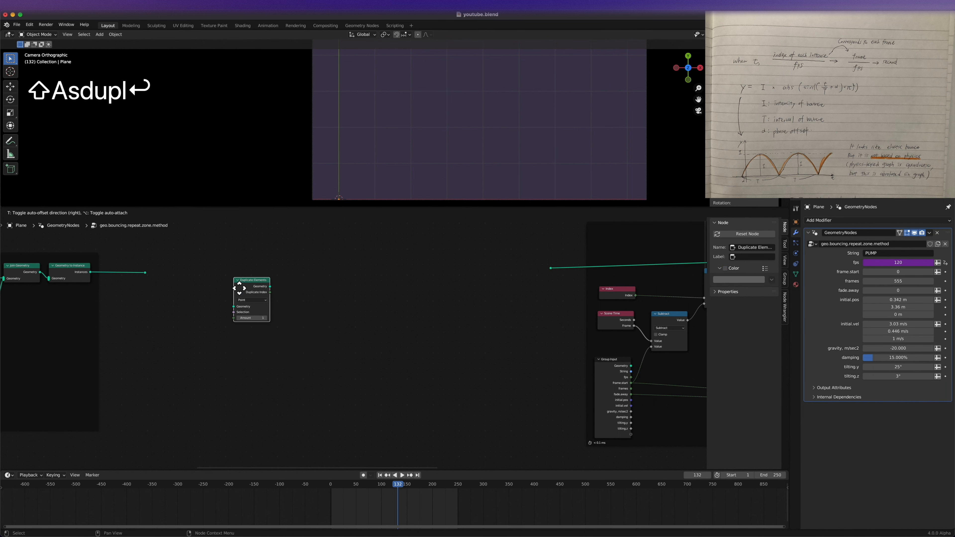
{"action": "left_click", "coordinate": [246, 267]}
{"action": "key", "text": "g"}
{"action": "left_click", "coordinate": [221, 323]}
Enlarge the node editor area and set the Duplicate Elements domain to Instance.
{"action": "scroll", "coordinate": [220, 323], "scroll_direction": "up", "scroll_amount": 2}
{"action": "left_click_drag", "start_coordinate": [319, 206], "coordinate": [319, 162]}
{"action": "left_click_drag", "start_coordinate": [301, 471], "coordinate": [299, 500]}
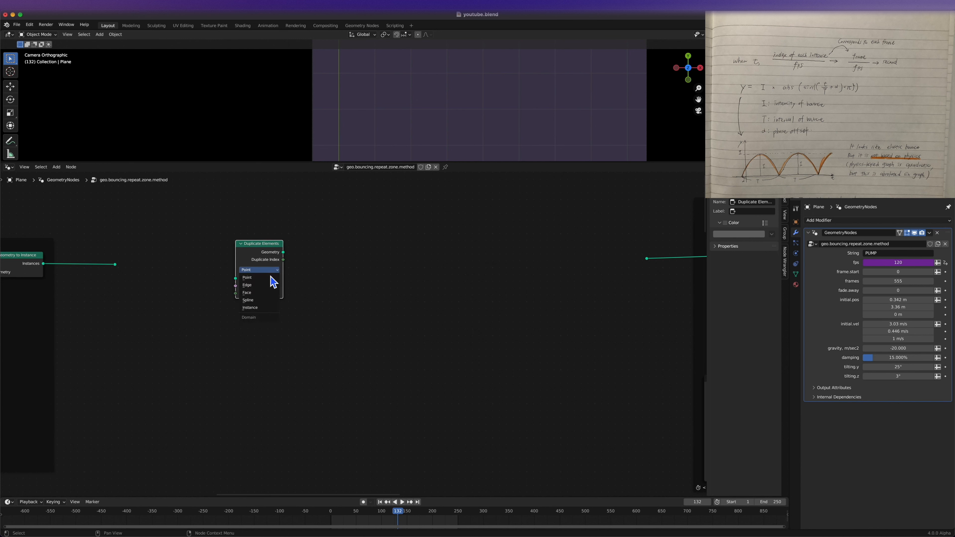
{"action": "left_click", "coordinate": [260, 308]}
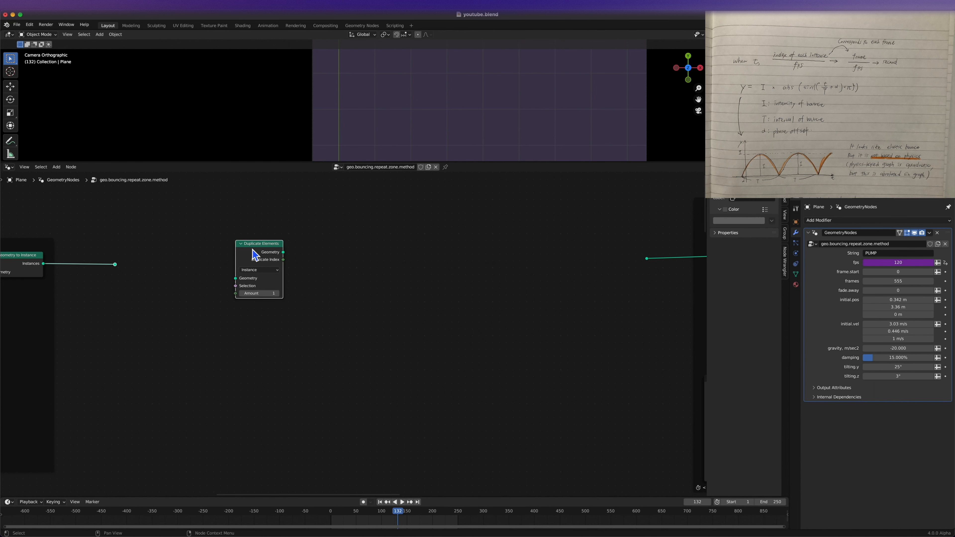
Link Duplicate Elements between the left and right reroutes and adjust the node's position.
{"action": "left_click_drag", "start_coordinate": [283, 252], "coordinate": [647, 258]}
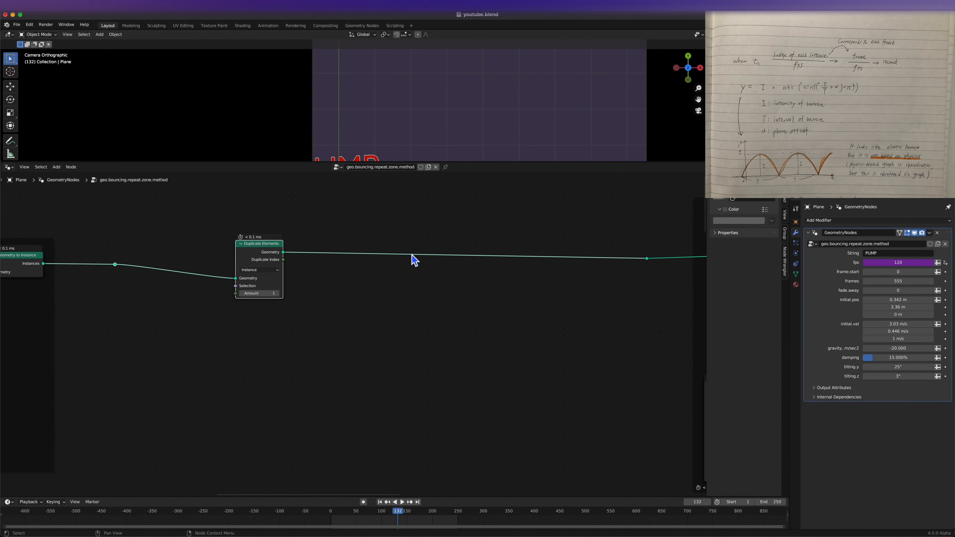
{"action": "key", "text": "g"}
{"action": "middle_click_drag", "start_coordinate": [430, 153], "coordinate": [420, 115], "text": "shift"}
{"action": "key", "text": "g"}
{"action": "left_click", "coordinate": [247, 255]}
Insert a Set Position node into the geometry link after Duplicate Elements.
{"action": "left_click", "coordinate": [437, 330]}
{"action": "key", "text": "shift+a"}
{"action": "type", "text": "s"}
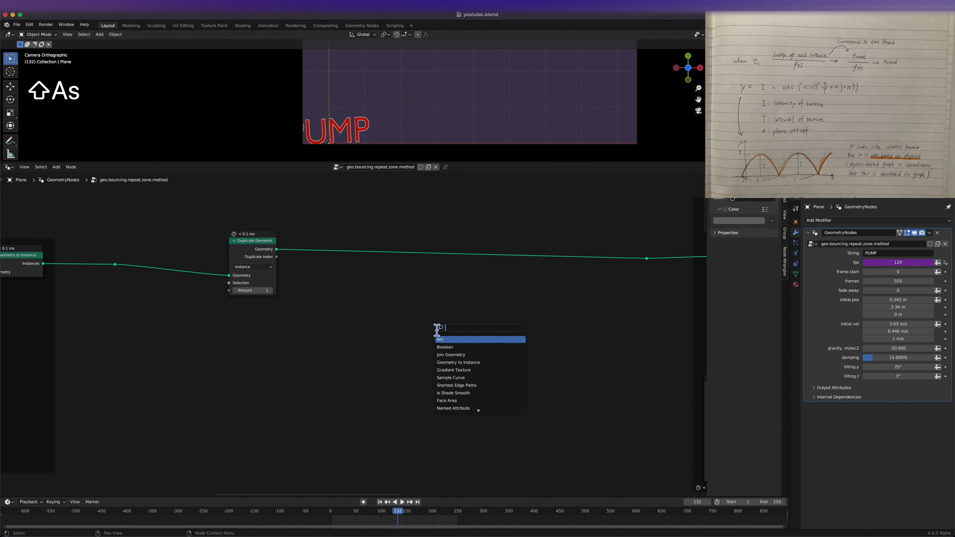
{"action": "type", "text": "set pos"}
{"action": "key", "text": "Return"}
{"action": "left_click", "coordinate": [500, 245]}
{"action": "key", "text": "g"}
{"action": "left_click", "coordinate": [504, 242]}
Add a Group Input node, connect its frames output to the Duplicate Elements Amount, and reposition both nodes.
{"action": "key", "text": "shift+a"}
{"action": "type", "text": "sgrou"}
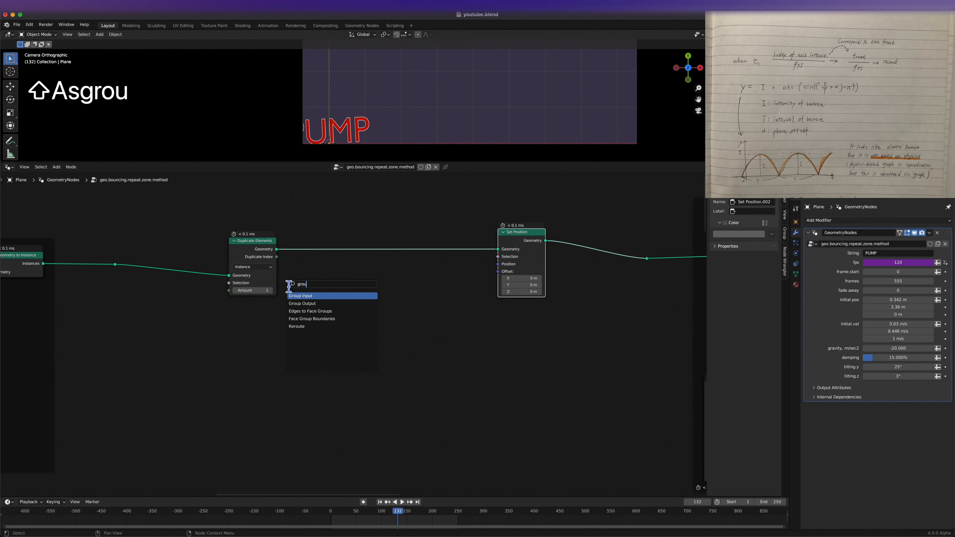
{"action": "key", "text": "Return"}
{"action": "left_click", "coordinate": [138, 317]}
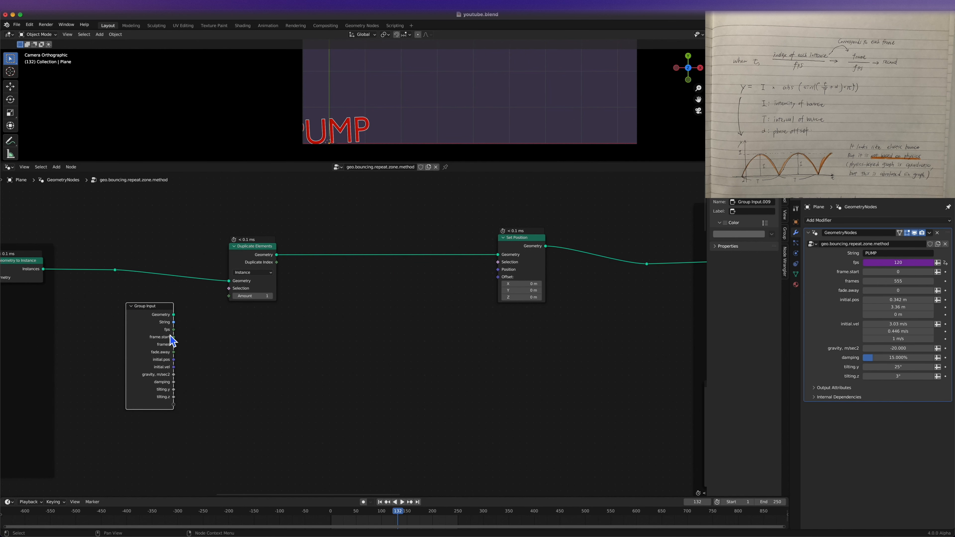
{"action": "left_click_drag", "start_coordinate": [173, 344], "coordinate": [228, 296]}
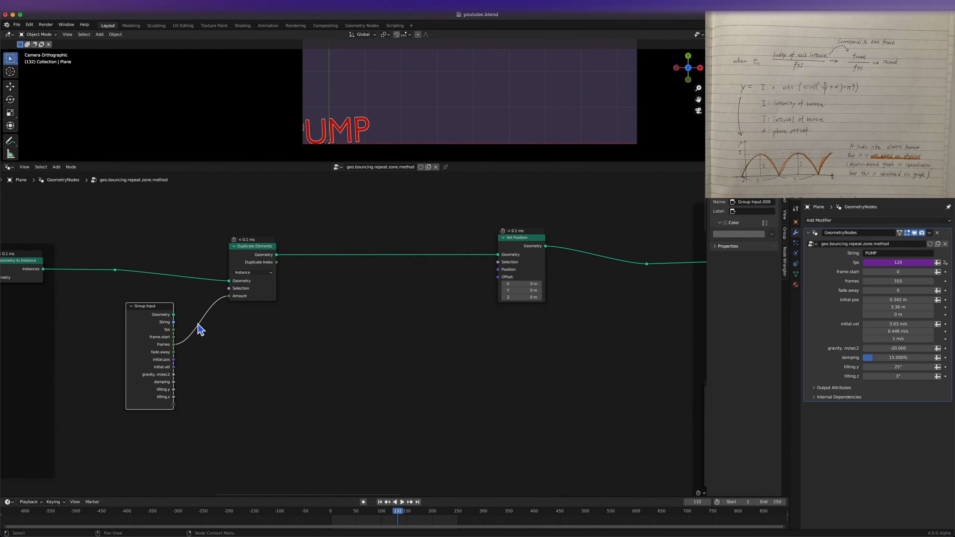
{"action": "key", "text": "g"}
{"action": "left_click", "coordinate": [204, 215]}
{"action": "left_click", "coordinate": [252, 258]}
{"action": "key", "text": "g"}
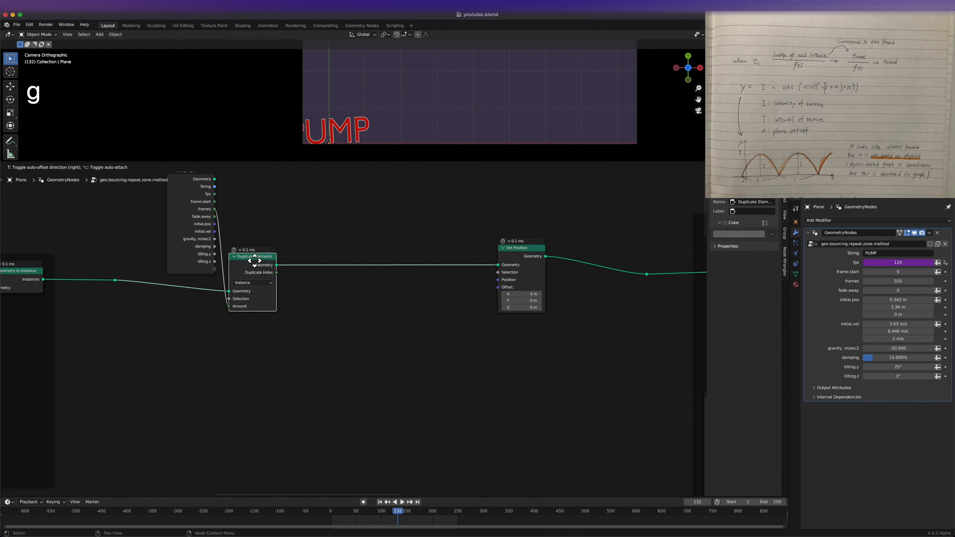
{"action": "left_click", "coordinate": [251, 281]}
Add a Math node set to Divide and connect Duplicate Index to its first value.
{"action": "key", "text": "shift+a"}
{"action": "type", "text": "s"}
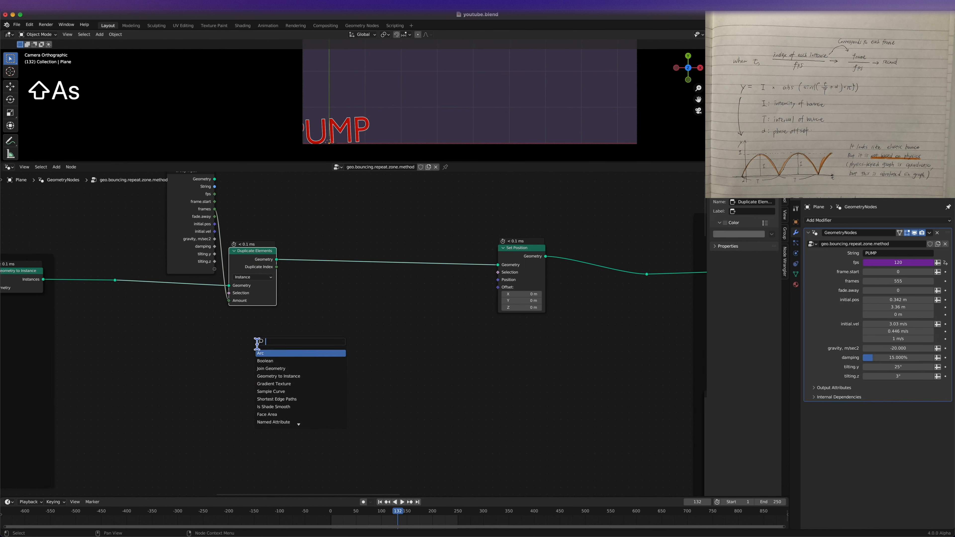
{"action": "type", "text": "math"}
{"action": "key", "text": "Return"}
{"action": "left_click", "coordinate": [319, 304]}
{"action": "left_click", "coordinate": [337, 314]}
{"action": "key", "text": "d"}
{"action": "left_click", "coordinate": [279, 273]}
{"action": "left_click_drag", "start_coordinate": [279, 273], "coordinate": [315, 330]}
Move the Group Input below the geometry link and connect its fps output to the Divide node's second value.
{"action": "left_click", "coordinate": [203, 256]}
{"action": "key", "text": "g"}
{"action": "left_click", "coordinate": [179, 351]}
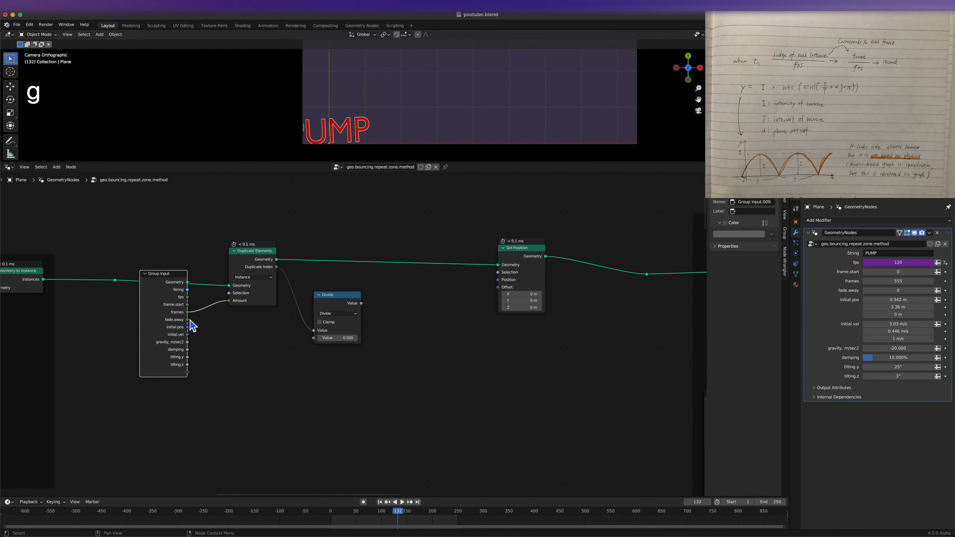
{"action": "left_click_drag", "start_coordinate": [188, 296], "coordinate": [314, 337]}
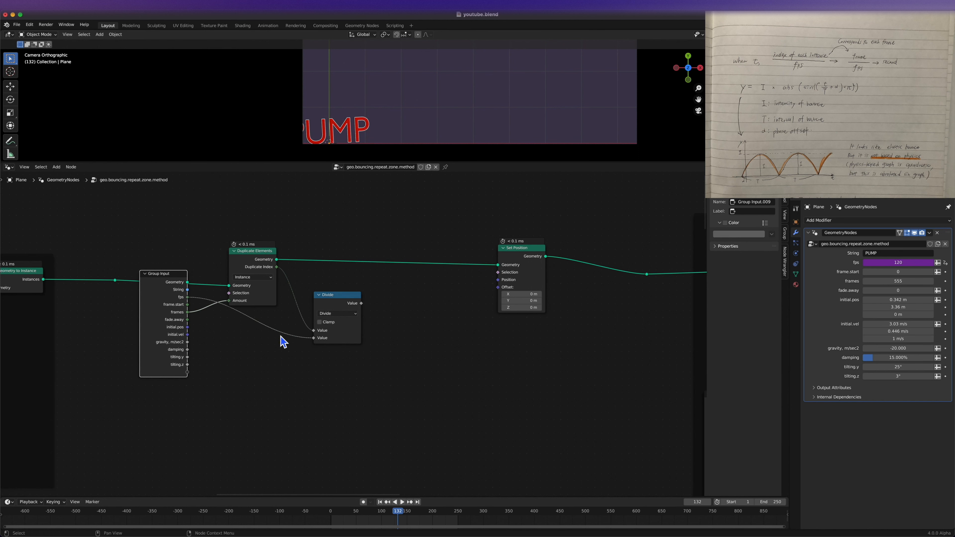
{"action": "key", "text": "g"}
{"action": "left_click", "coordinate": [155, 349]}
Place the Divide node close to Duplicate Elements and label it calculated.second.
{"action": "left_click", "coordinate": [323, 306]}
{"action": "key", "text": "g"}
{"action": "left_click", "coordinate": [308, 295]}
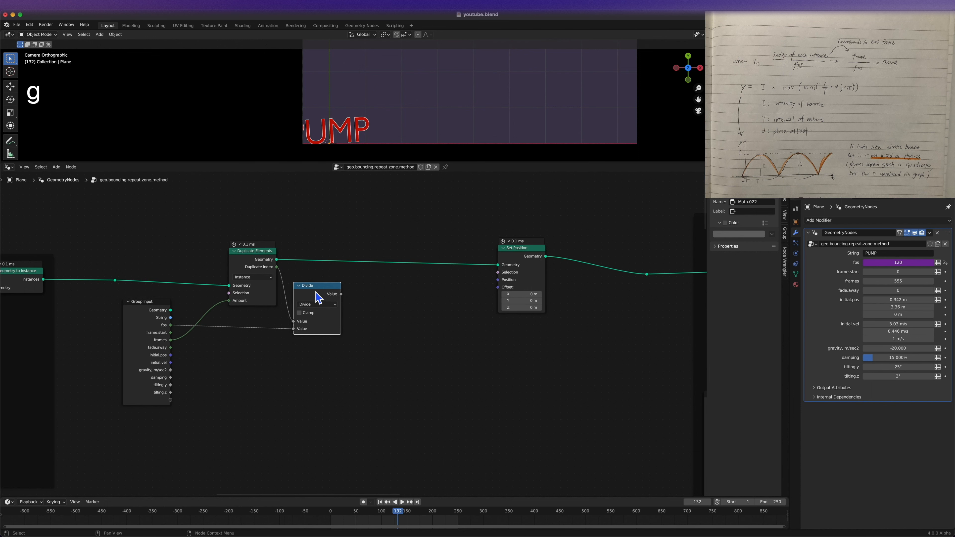
{"action": "key", "text": "F2"}
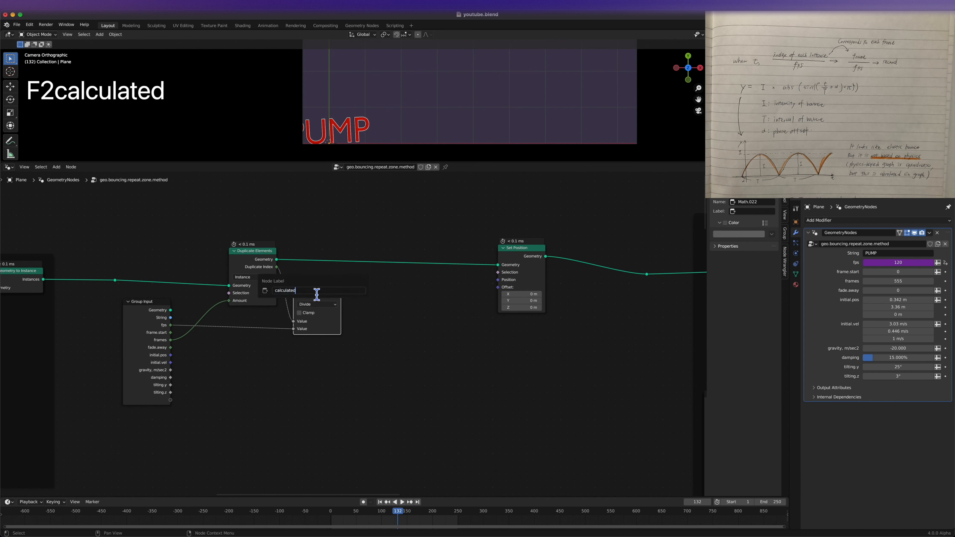
Add a Math node set to Multiply and connect calculated.second to its first value.
{"action": "key", "text": "shift+a"}
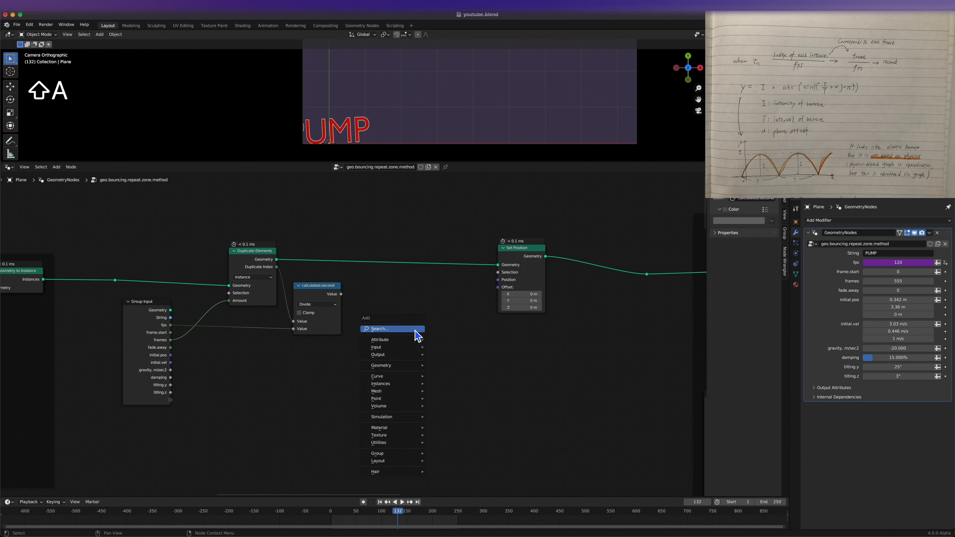
{"action": "type", "text": "smath"}
{"action": "key", "text": "Return"}
{"action": "left_click", "coordinate": [357, 298]}
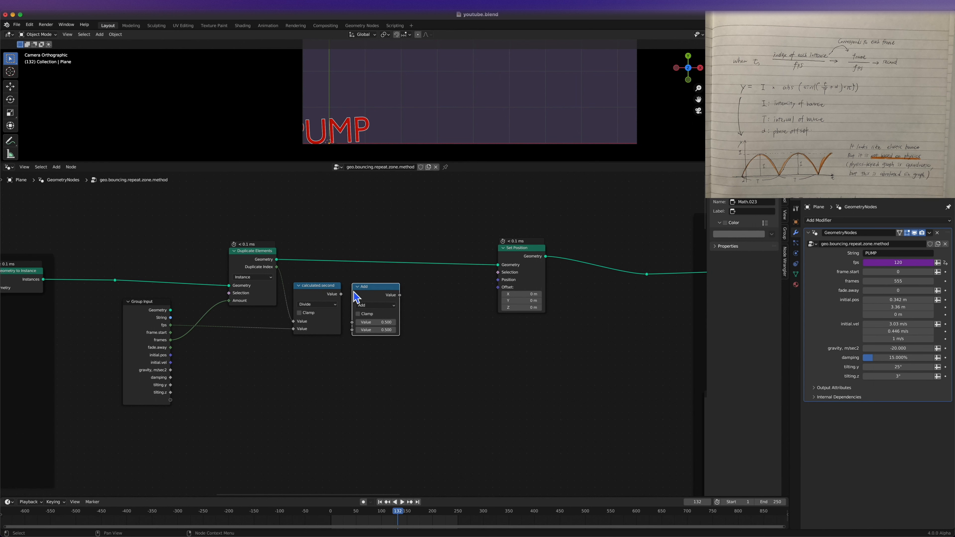
{"action": "left_click", "coordinate": [375, 305]}
{"action": "key", "text": "Return"}
{"action": "left_click_drag", "start_coordinate": [341, 294], "coordinate": [353, 322]}
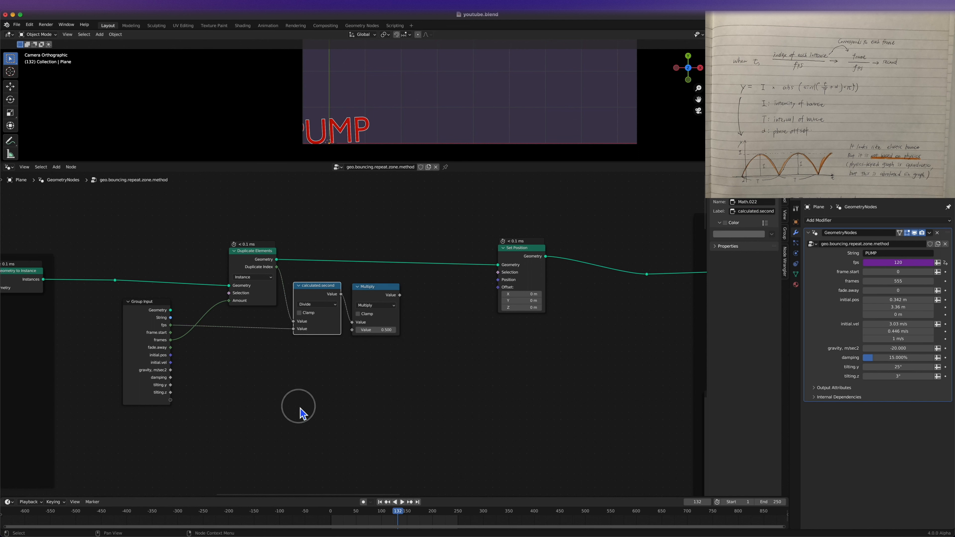
Add a Separate XYZ node fed by initial.vel and connect its X output to the Multiply node's second value.
{"action": "key", "text": "shift+a"}
{"action": "type", "text": "sep"}
{"action": "key", "text": "Return"}
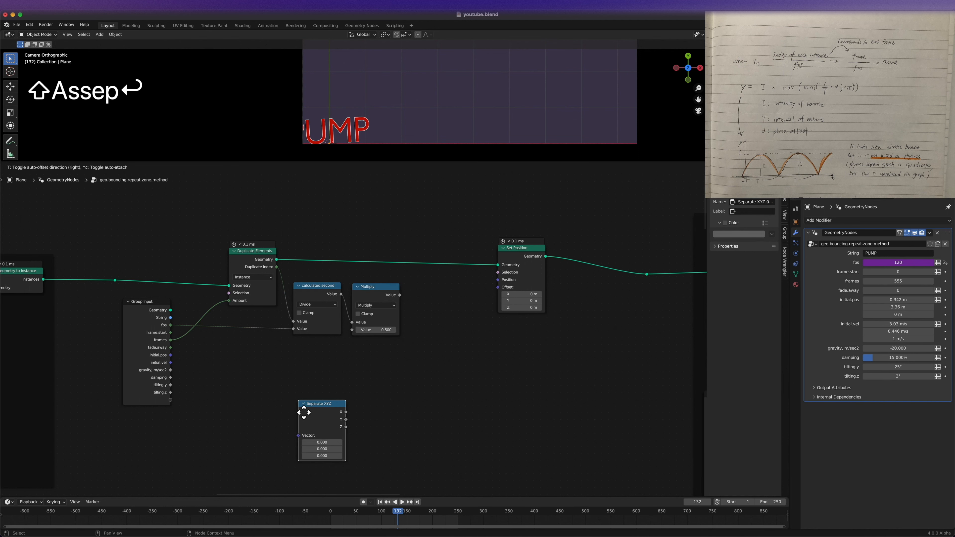
{"action": "left_click", "coordinate": [250, 364]}
{"action": "left_click_drag", "start_coordinate": [170, 363], "coordinate": [358, 332]}
{"action": "key", "text": "g"}
{"action": "left_click", "coordinate": [233, 367]}
Add a Combine XYZ node, connect it to Set Position's Position input, and feed the Multiply result into X.
{"action": "key", "text": "g"}
{"action": "left_click", "coordinate": [562, 263]}
{"action": "key", "text": "shift+a"}
{"action": "type", "text": "scombine"}
{"action": "key", "text": "Return"}
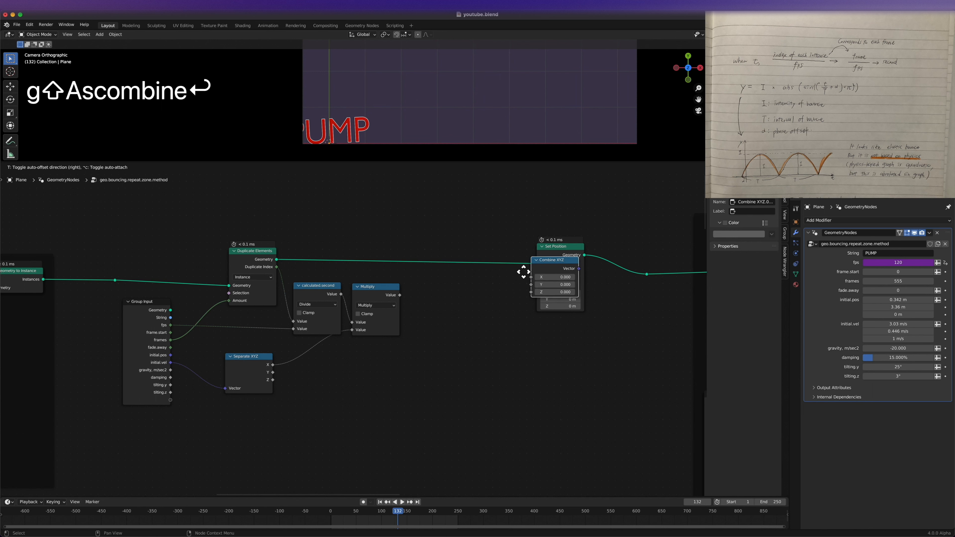
{"action": "left_click", "coordinate": [454, 281]}
{"action": "left_click_drag", "start_coordinate": [495, 287], "coordinate": [534, 283]}
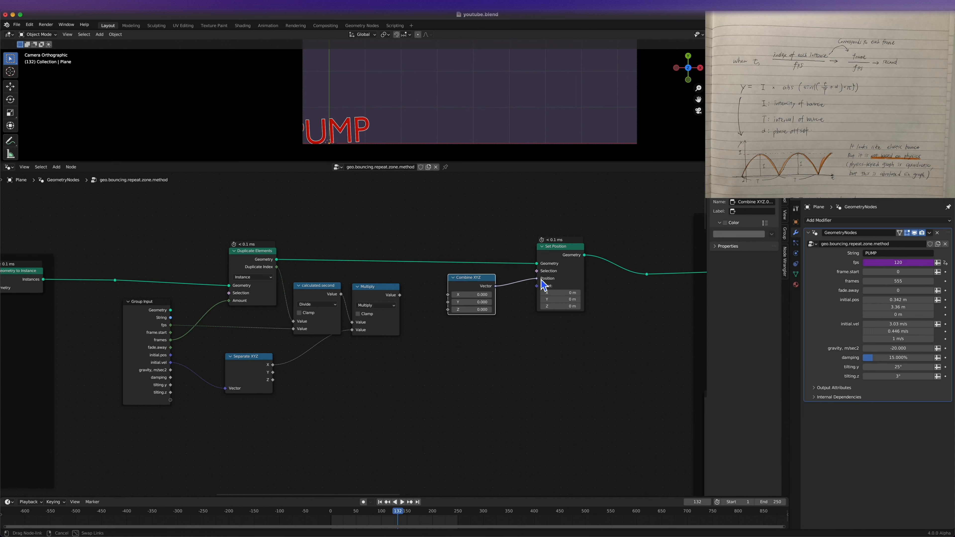
{"action": "left_click_drag", "start_coordinate": [399, 295], "coordinate": [454, 301]}
Raise the Set Position and Duplicate Elements nodes above the math nodes, lining up the geometry link.
{"action": "left_click", "coordinate": [564, 249]}
{"action": "key", "text": "g"}
{"action": "left_click", "coordinate": [568, 229]}
{"action": "left_click", "coordinate": [267, 254]}
{"action": "key", "text": "g"}
{"action": "key", "text": "y"}
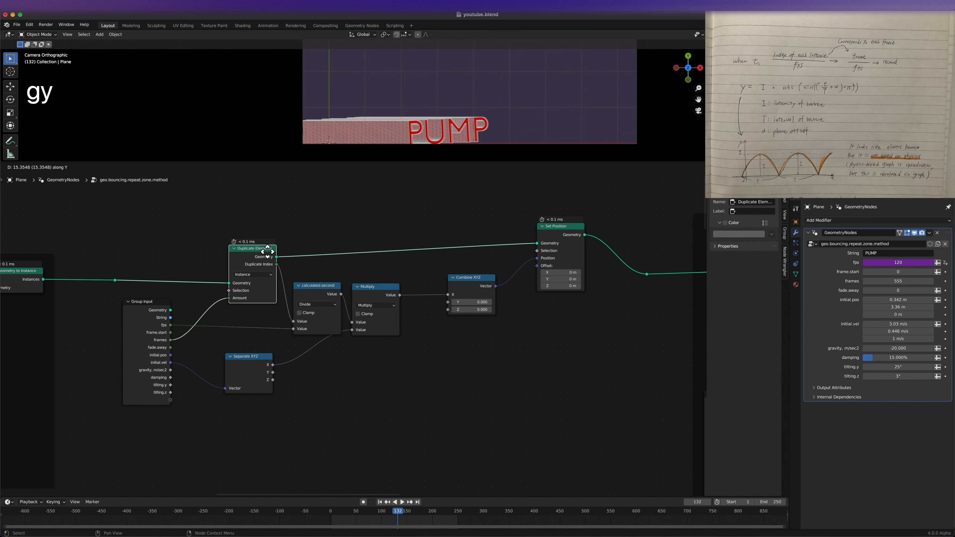
{"action": "left_click", "coordinate": [269, 226]}
{"action": "left_click", "coordinate": [560, 237]}
{"action": "key", "text": "g"}
{"action": "key", "text": "y"}
{"action": "left_click", "coordinate": [560, 227]}
Duplicate the Multiply node as a Divide by 11 and connect Duplicate Index to its first value.
{"action": "left_click", "coordinate": [391, 297]}
{"action": "key", "text": "shift+d"}
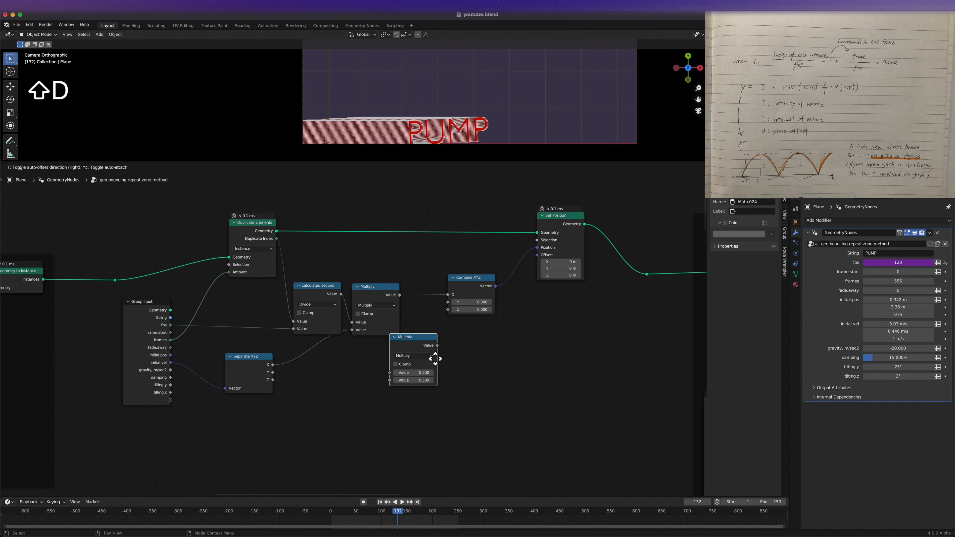
{"action": "left_click", "coordinate": [454, 366]}
{"action": "left_click", "coordinate": [451, 367]}
{"action": "key", "text": "d"}
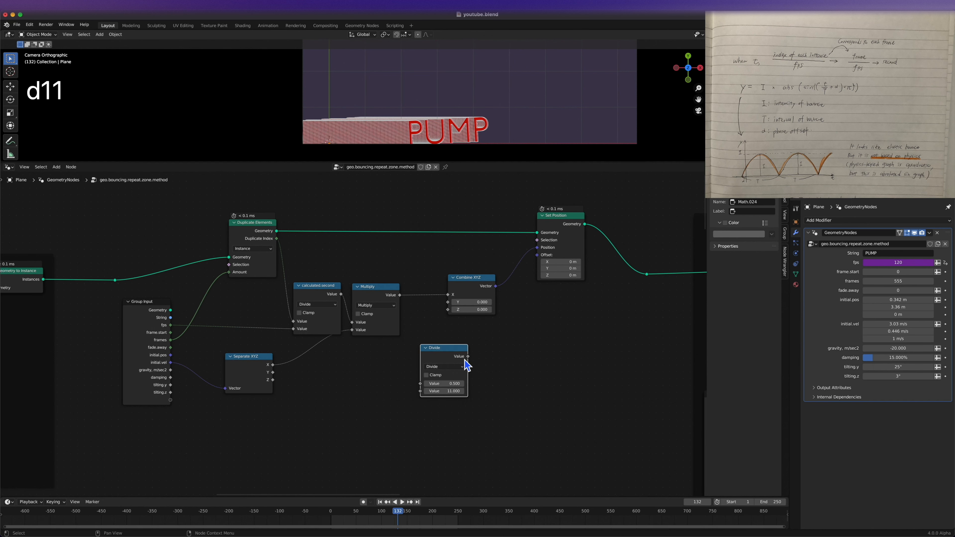
{"action": "left_click_drag", "start_coordinate": [277, 239], "coordinate": [420, 383]}
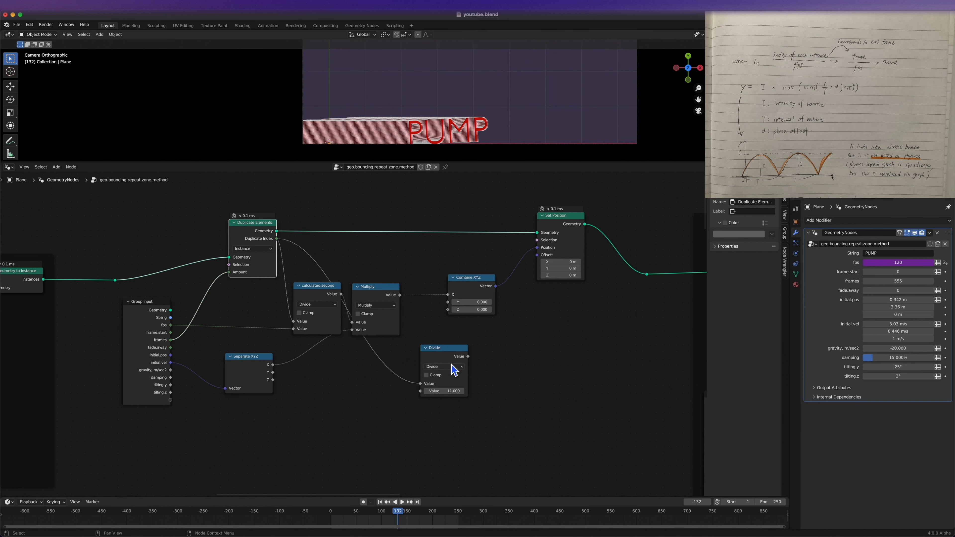
Move the new Divide node above Multiply and connect its result to the Combine XYZ Z input.
{"action": "left_click", "coordinate": [448, 356]}
{"action": "key", "text": "g"}
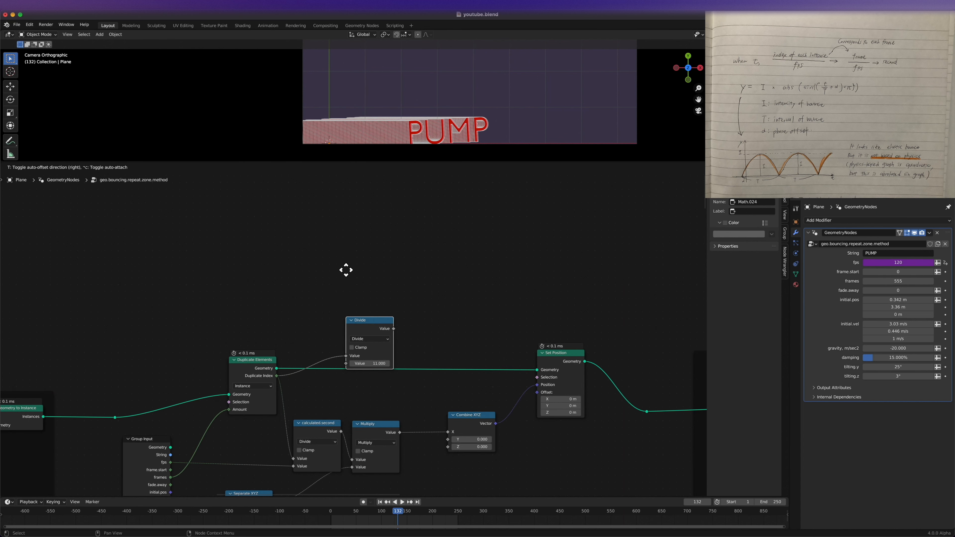
{"action": "left_click", "coordinate": [346, 270]}
{"action": "scroll", "coordinate": [402, 418], "scroll_direction": "down", "scroll_amount": 2}
{"action": "left_click_drag", "start_coordinate": [395, 298], "coordinate": [452, 417]}
{"action": "key", "text": "g"}
{"action": "left_click", "coordinate": [394, 344]}
{"action": "scroll", "coordinate": [395, 344], "scroll_direction": "down", "scroll_amount": 3}
{"action": "scroll", "coordinate": [395, 344], "scroll_direction": "up", "scroll_amount": 1, "text": "ctrl"}
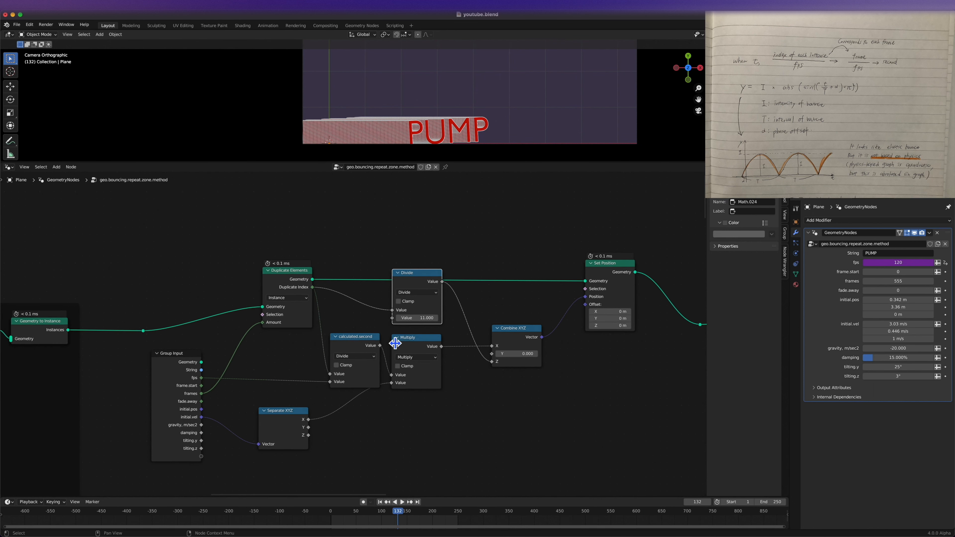
Shift Set Position along X and raise its output reroute, and set the upper Divide node's divisor to 10.
{"action": "left_click", "coordinate": [619, 272]}
{"action": "key", "text": "g"}
{"action": "key", "text": "x"}
{"action": "left_click", "coordinate": [639, 272]}
{"action": "scroll", "coordinate": [640, 272], "scroll_direction": "down", "scroll_amount": 3}
{"action": "left_click", "coordinate": [664, 285]}
{"action": "key", "text": "g"}
{"action": "key", "text": "y"}
{"action": "left_click", "coordinate": [656, 253]}
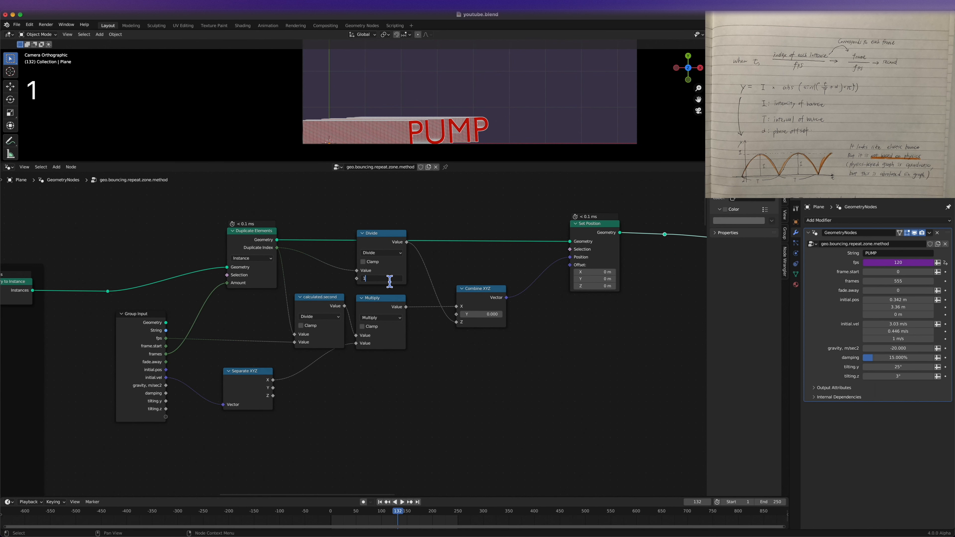
Wrap the calculated.second node in a frame and move Duplicate Elements slightly away from it.
{"action": "scroll", "coordinate": [452, 314], "scroll_direction": "down", "scroll_amount": 2}
{"action": "left_click", "coordinate": [334, 259]}
{"action": "key", "text": "g"}
{"action": "key", "text": "super+j"}
{"action": "left_click", "coordinate": [260, 196]}
{"action": "key", "text": "g"}
{"action": "left_click", "coordinate": [244, 193]}
Enable a custom color on the calculated.second frame and set it to dark yellow.
{"action": "left_click", "coordinate": [333, 246]}
{"action": "left_click", "coordinate": [725, 223]}
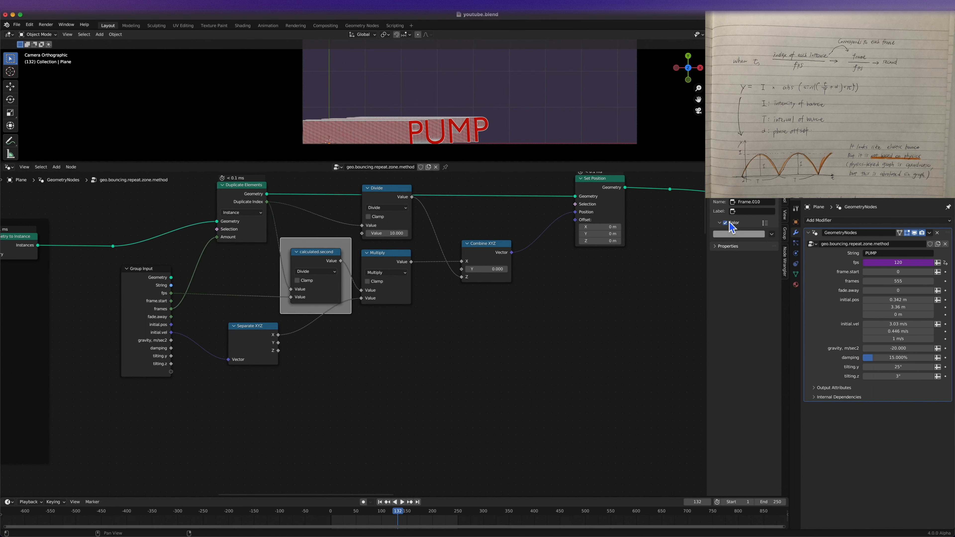
{"action": "left_click", "coordinate": [734, 235]}
{"action": "left_click", "coordinate": [724, 171]}
{"action": "left_click", "coordinate": [382, 381]}
Label the frame around the calculated.second node as time.
{"action": "left_click", "coordinate": [351, 245]}
{"action": "key", "text": "F2"}
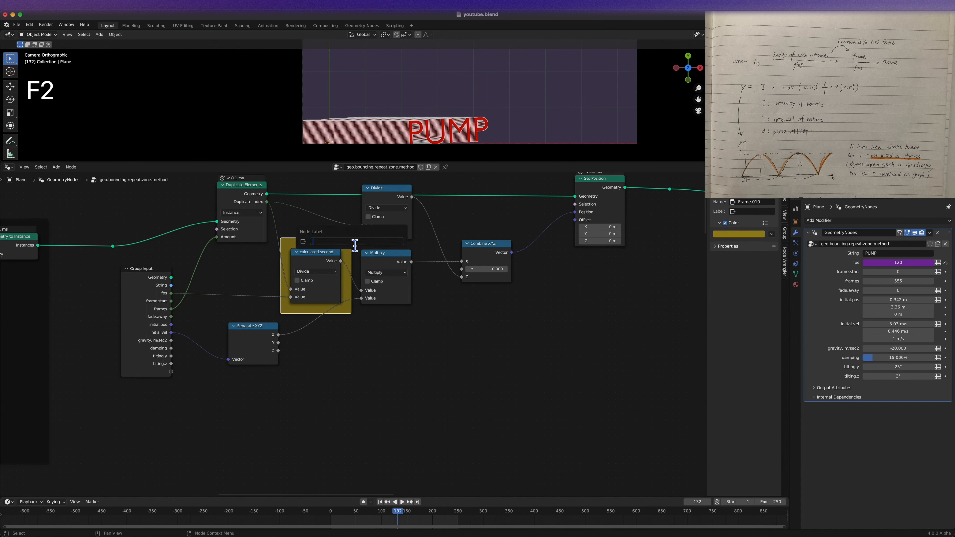
{"action": "key", "text": "Return"}
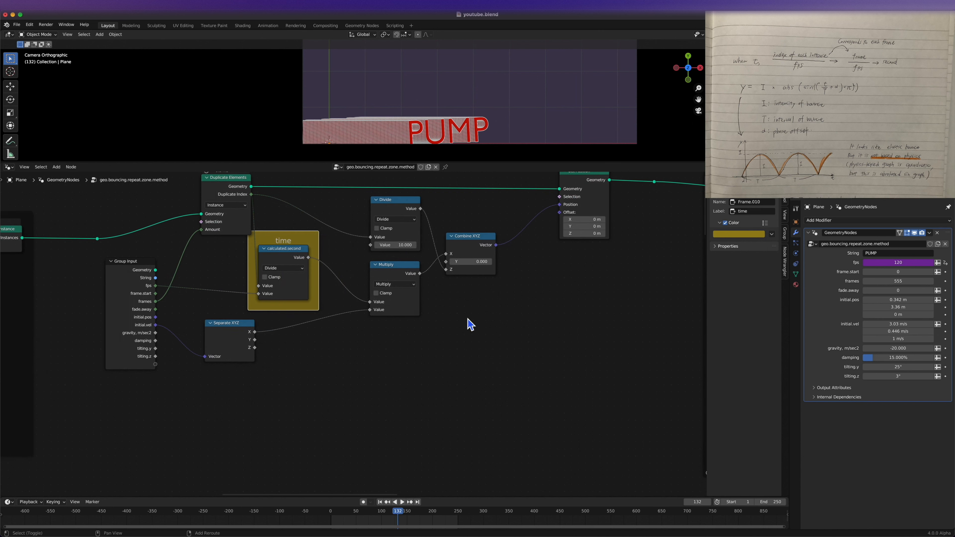
Add a Divide math node below Multiply and connect the calculated.second result to its first input.
{"action": "key", "text": "shift+a"}
{"action": "type", "text": "smath"}
{"action": "key", "text": "Return"}
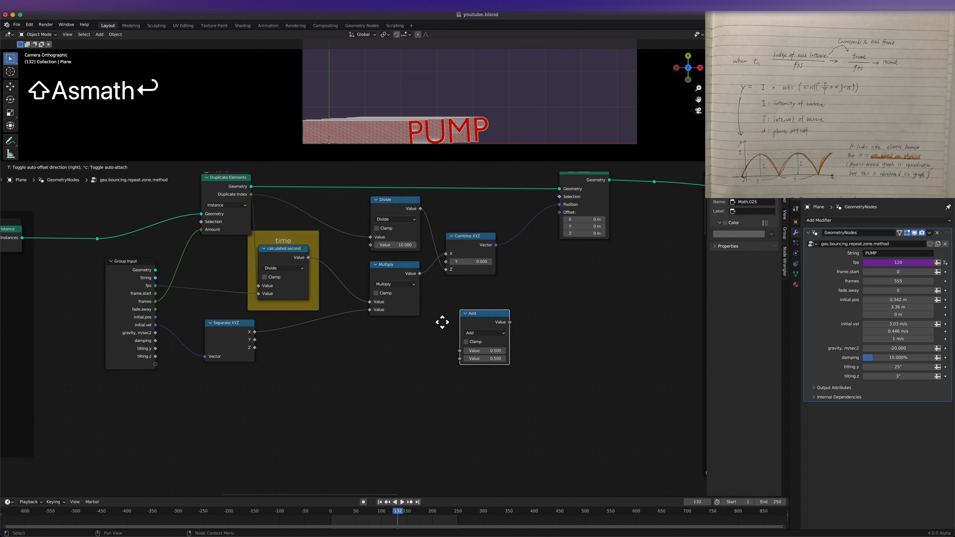
{"action": "left_click", "coordinate": [376, 338]}
{"action": "left_click", "coordinate": [394, 349]}
{"action": "key", "text": "d"}
{"action": "left_click_drag", "start_coordinate": [307, 258], "coordinate": [374, 369]}
{"action": "left_click", "coordinate": [397, 333]}
{"action": "key", "text": "g"}
{"action": "left_click", "coordinate": [399, 341]}
{"action": "scroll", "coordinate": [471, 341], "scroll_direction": "down", "scroll_amount": 3}
Add a Value node below Separate XYZ and label it interval.
{"action": "key", "text": "shift+a"}
{"action": "type", "text": "sv"}
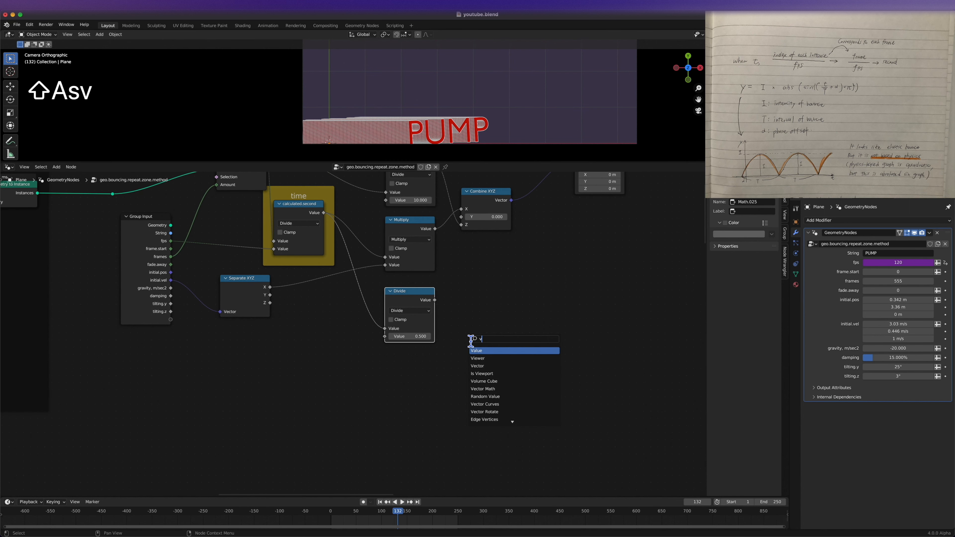
{"action": "type", "text": "al"}
{"action": "key", "text": "Return"}
{"action": "left_click", "coordinate": [198, 370]}
{"action": "key", "text": "g"}
{"action": "left_click", "coordinate": [260, 364]}
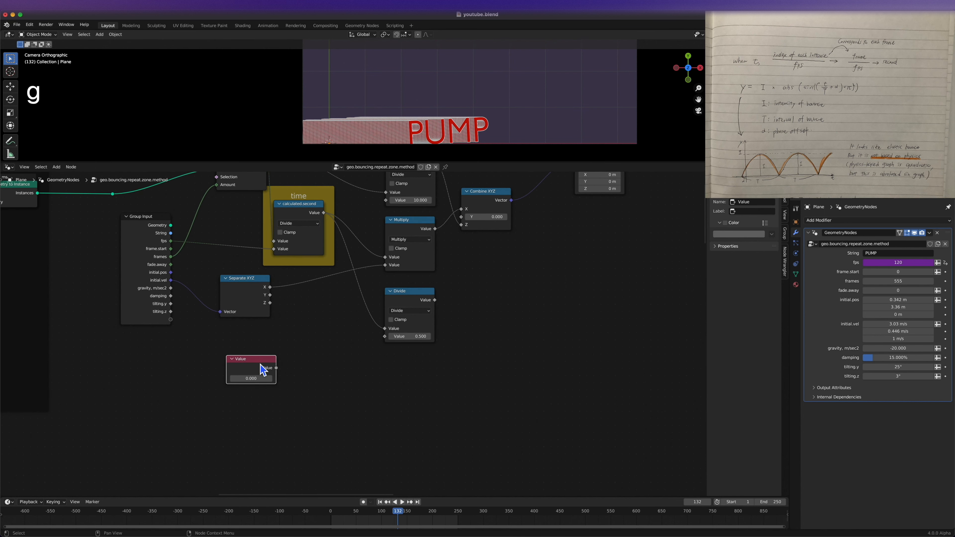
{"action": "key", "text": "F2"}
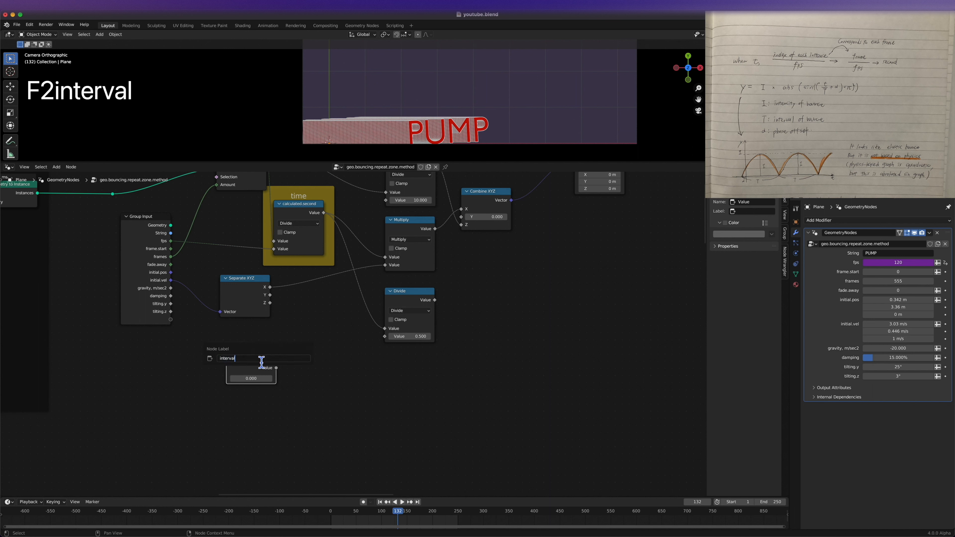
Set the interval value to 10 and connect it to the lower Divide node's second input.
{"action": "left_click", "coordinate": [252, 379]}
{"action": "type", "text": "1"}
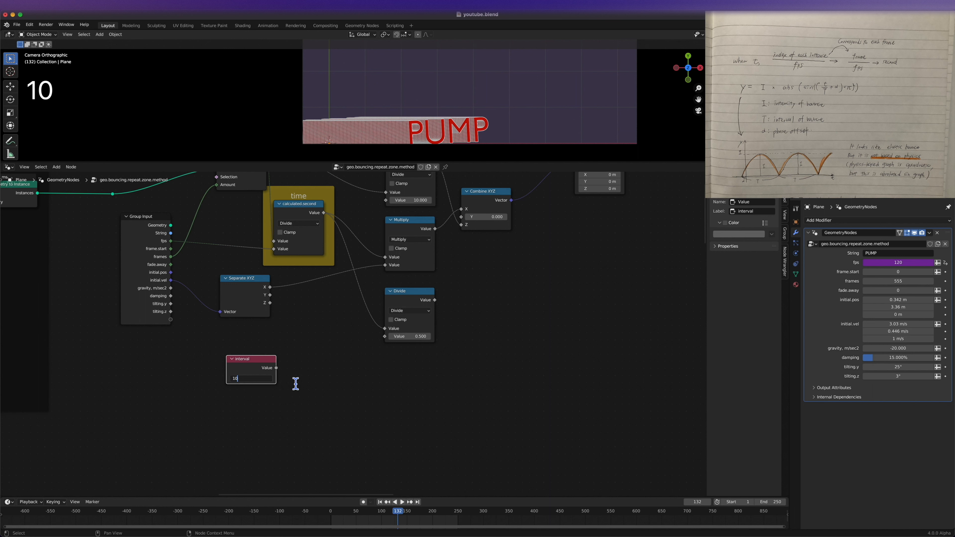
{"action": "left_click_drag", "start_coordinate": [276, 368], "coordinate": [389, 338]}
Add a Multiply math node next to the lower Divide node.
{"action": "left_click", "coordinate": [418, 377]}
{"action": "scroll", "coordinate": [418, 376], "scroll_direction": "right", "scroll_amount": 3}
{"action": "scroll", "coordinate": [418, 376], "scroll_direction": "up", "scroll_amount": 2}
{"action": "key", "text": "shift+a"}
{"action": "type", "text": "s"}
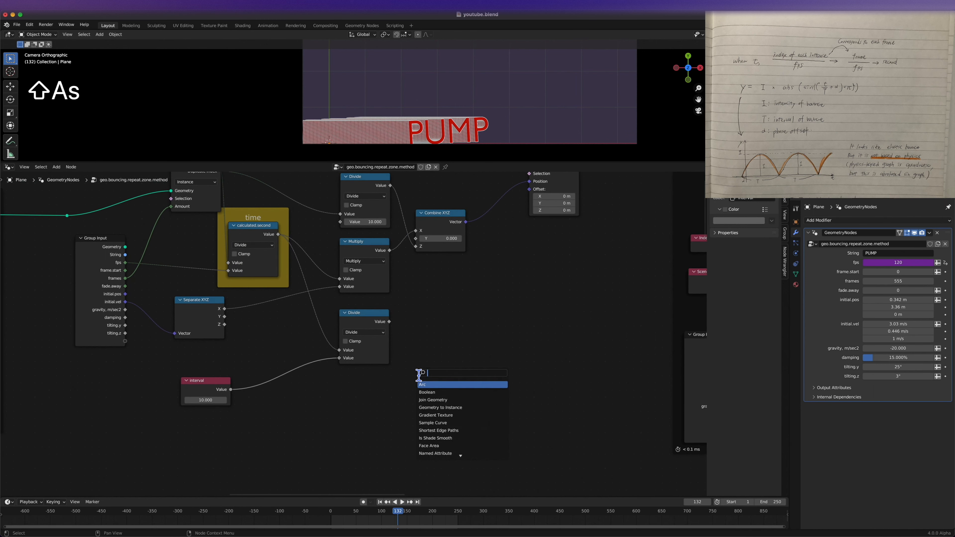
{"action": "type", "text": "math"}
{"action": "key", "text": "Return"}
{"action": "left_click", "coordinate": [450, 332]}
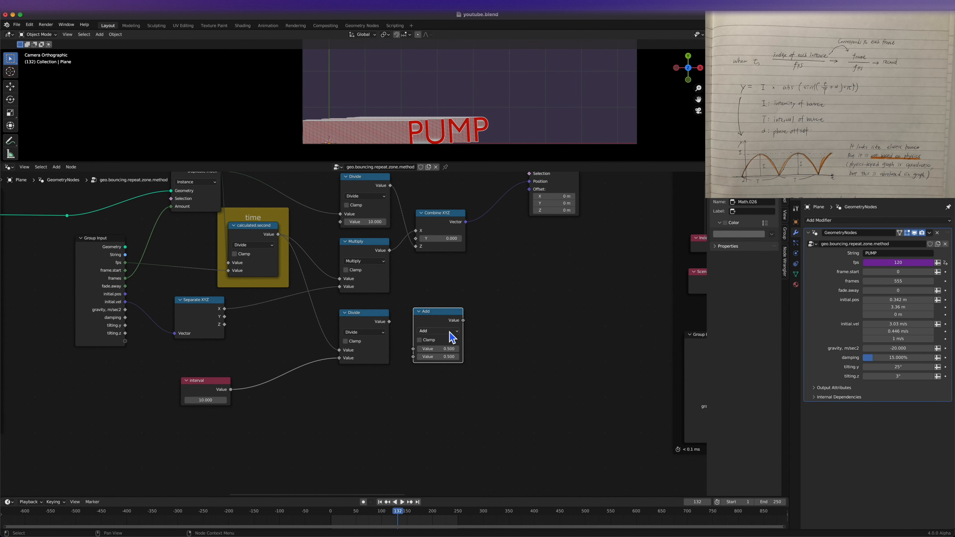
{"action": "left_click", "coordinate": [449, 332]}
{"action": "key", "text": "m"}
Connect the lower Divide result to the new Multiply node, set its second value to pi and label it pi.
{"action": "left_click_drag", "start_coordinate": [390, 322], "coordinate": [415, 349]}
{"action": "left_click", "coordinate": [434, 356]}
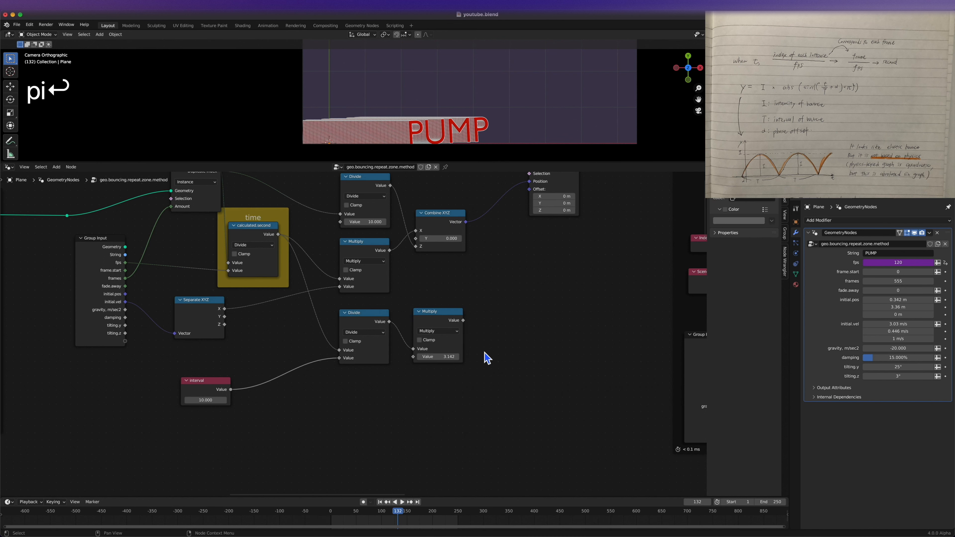
{"action": "left_click", "coordinate": [442, 311]}
Duplicate the Divide node as a Sine node, feed it the pi node's result and place it beside that node.
{"action": "left_click", "coordinate": [382, 326]}
{"action": "key", "text": "shift+d"}
{"action": "left_click", "coordinate": [535, 326]}
{"action": "left_click", "coordinate": [506, 330]}
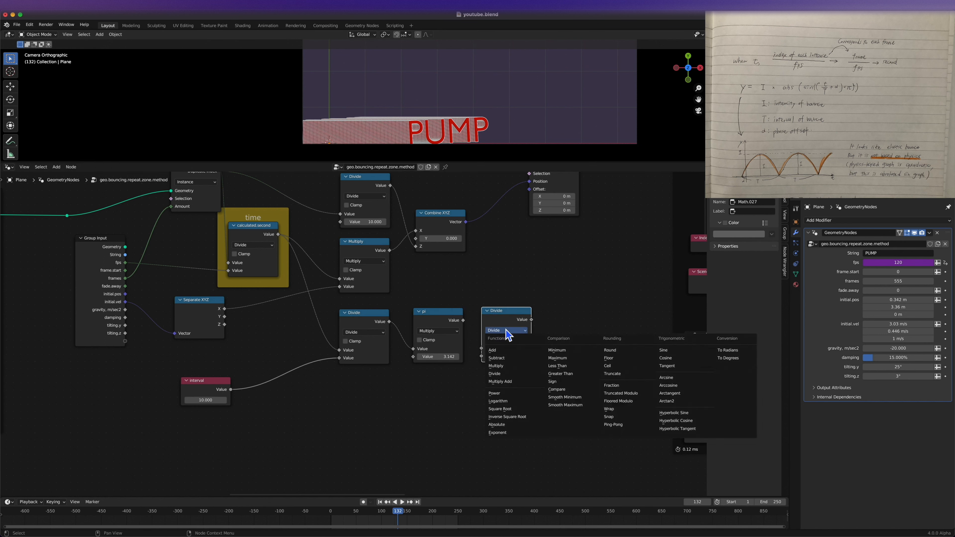
{"action": "left_click", "coordinate": [665, 350]}
{"action": "left_click_drag", "start_coordinate": [463, 320], "coordinate": [482, 348]}
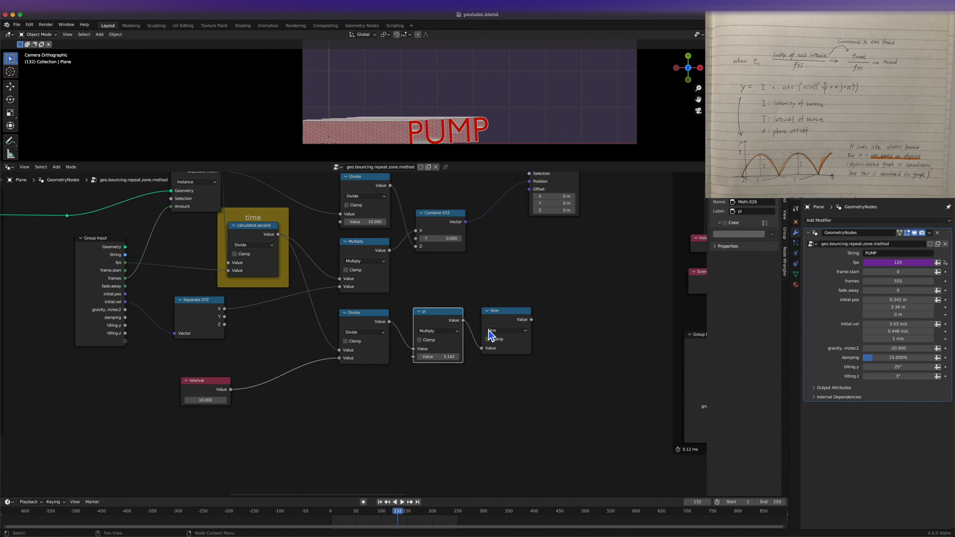
{"action": "key", "text": "g"}
{"action": "left_click", "coordinate": [485, 338]}
Duplicate the Sine node as an Absolute node and connect the Sine result to it.
{"action": "key", "text": "shift+d"}
{"action": "left_click", "coordinate": [560, 334]}
{"action": "left_click_drag", "start_coordinate": [528, 322], "coordinate": [564, 341]}
{"action": "left_click", "coordinate": [565, 332]}
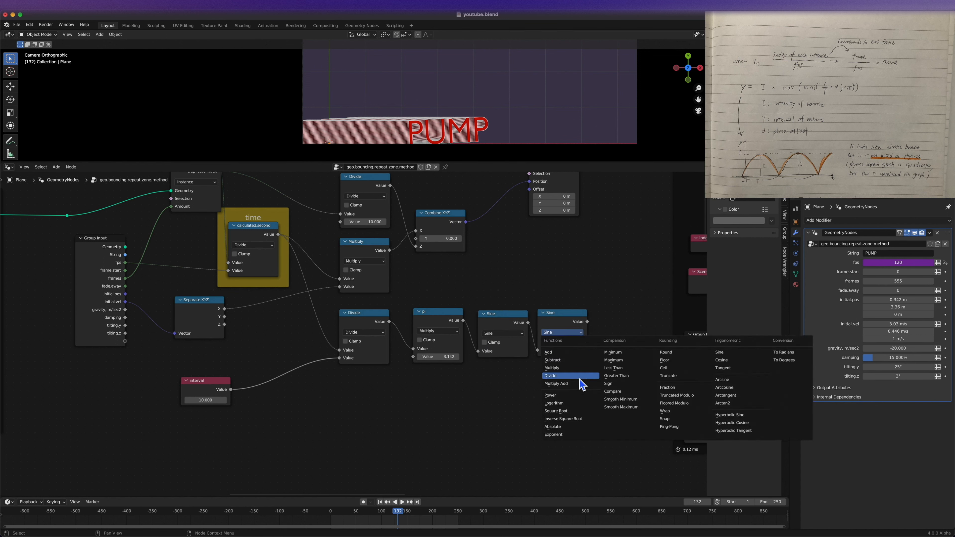
{"action": "left_click", "coordinate": [566, 427]}
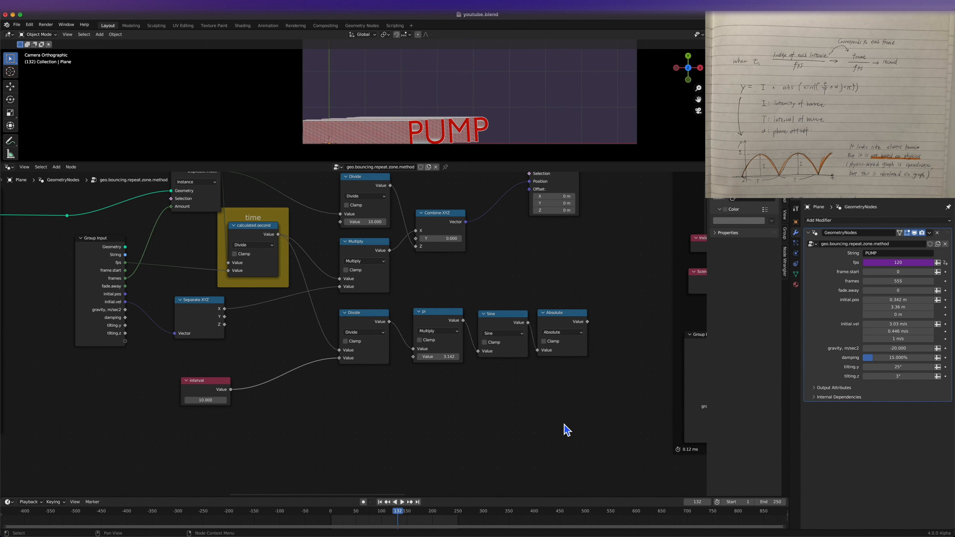
Shift Set Position and the nodes downstream along X to make room for the new math chain.
{"action": "scroll", "coordinate": [566, 294], "scroll_direction": "down", "scroll_amount": 14}
{"action": "middle_click_drag", "start_coordinate": [230, 360], "coordinate": [347, 356]}
{"action": "left_click_drag", "start_coordinate": [562, 250], "coordinate": [170, 397]}
{"action": "key", "text": "g"}
{"action": "key", "text": "x"}
{"action": "left_click", "coordinate": [383, 305]}
{"action": "left_click_drag", "start_coordinate": [355, 291], "coordinate": [461, 291]}
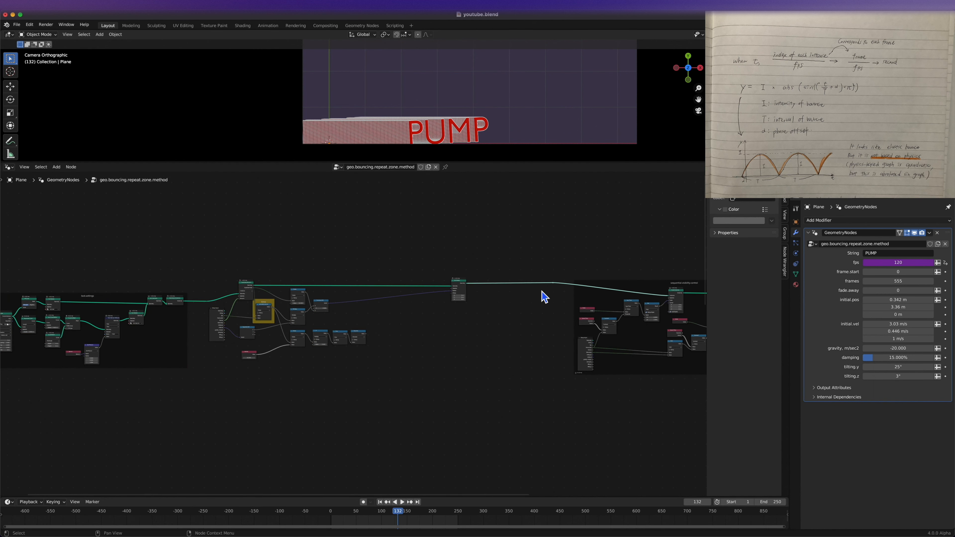
Move Combine XYZ along X closer to Set Position and connect the Absolute result to its Y input.
{"action": "scroll", "coordinate": [480, 326], "scroll_direction": "up", "scroll_amount": 5}
{"action": "left_click", "coordinate": [255, 237]}
{"action": "key", "text": "g"}
{"action": "key", "text": "x"}
{"action": "left_click", "coordinate": [573, 238]}
{"action": "left_click_drag", "start_coordinate": [389, 339], "coordinate": [542, 259]}
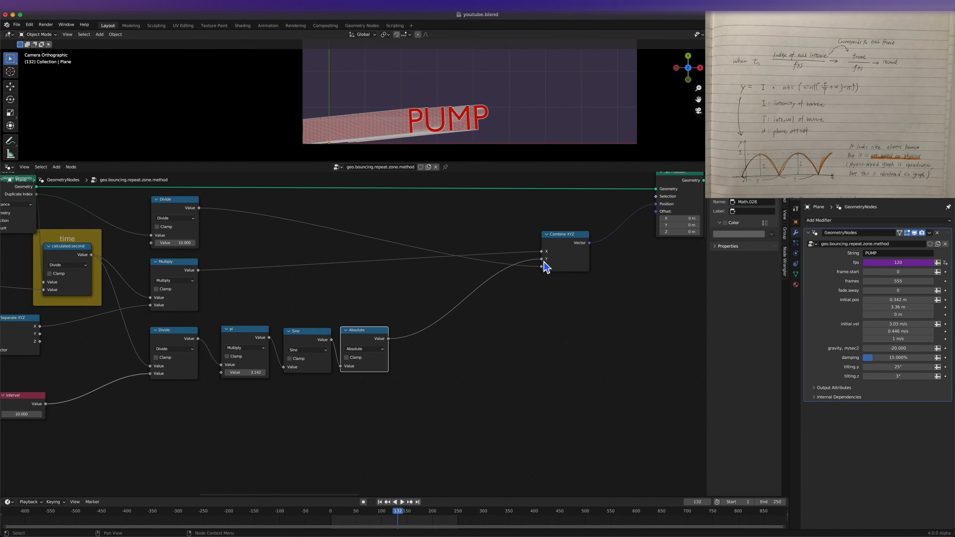
Try interval values of 1 and 0.1, and settle the interval at 0.540.
{"action": "middle_click_drag", "start_coordinate": [85, 415], "coordinate": [181, 385]}
{"action": "mouse_move", "coordinate": [117, 384]}
{"action": "left_mouse_down"}
{"action": "mouse_move", "coordinate": [135, 385]}
{"action": "mouse_move", "coordinate": [85, 384]}
{"action": "mouse_move", "coordinate": [128, 385]}
{"action": "left_mouse_up"}
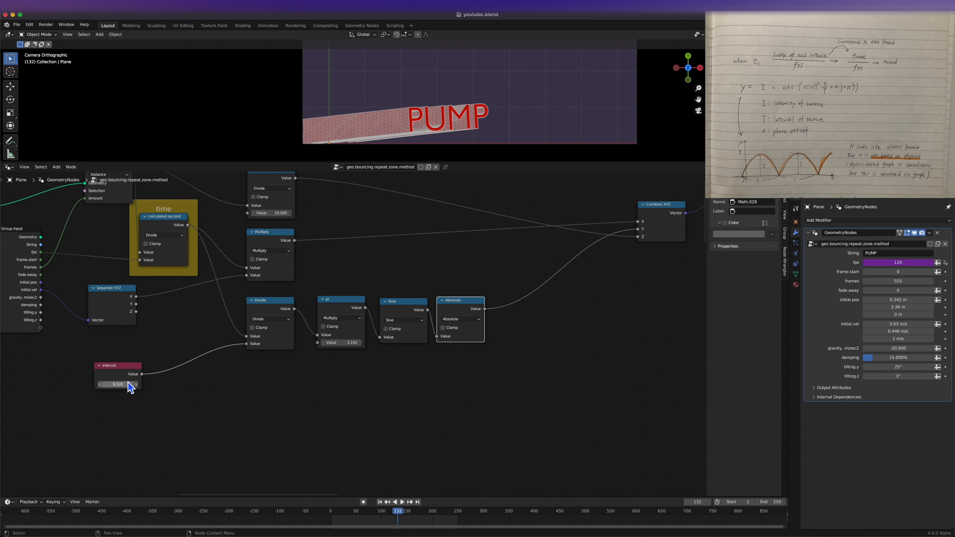
{"action": "left_click", "coordinate": [128, 384]}
{"action": "key", "text": "Return"}
{"action": "left_click", "coordinate": [125, 384]}
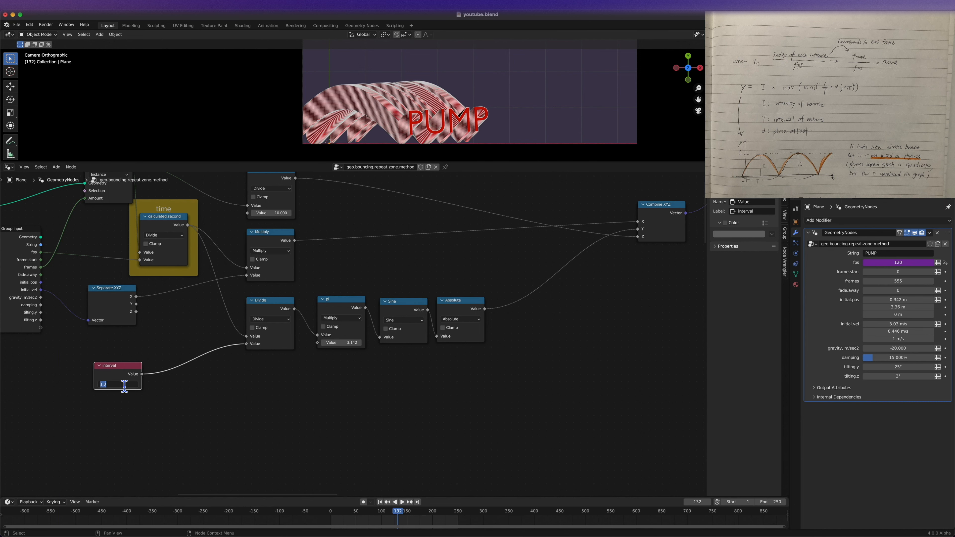
{"action": "type", "text": ".1"}
{"action": "key", "text": "Return"}
{"action": "left_click_drag", "start_coordinate": [118, 384], "coordinate": [336, 357]}
{"action": "scroll", "coordinate": [440, 315], "scroll_direction": "right", "scroll_amount": 5}
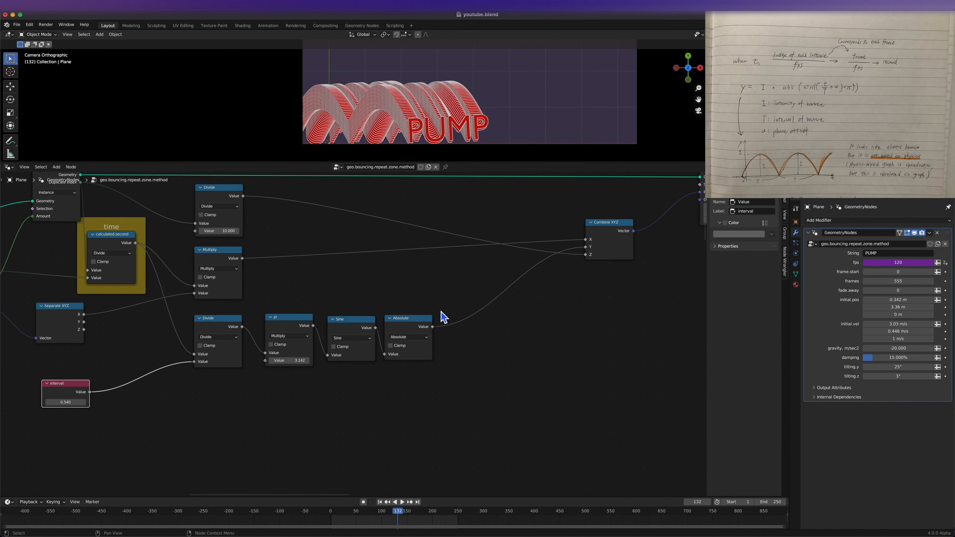
Reposition Combine XYZ and place a reroute on the upper Divide node's link to its Z input.
{"action": "left_click", "coordinate": [559, 259]}
{"action": "key", "text": "g"}
{"action": "key", "text": "y"}
{"action": "key", "text": "g"}
{"action": "key", "text": "x"}
{"action": "left_click", "coordinate": [505, 263]}
{"action": "right_click_drag", "start_coordinate": [279, 251], "coordinate": [338, 235], "text": "shift"}
{"action": "key", "text": "g"}
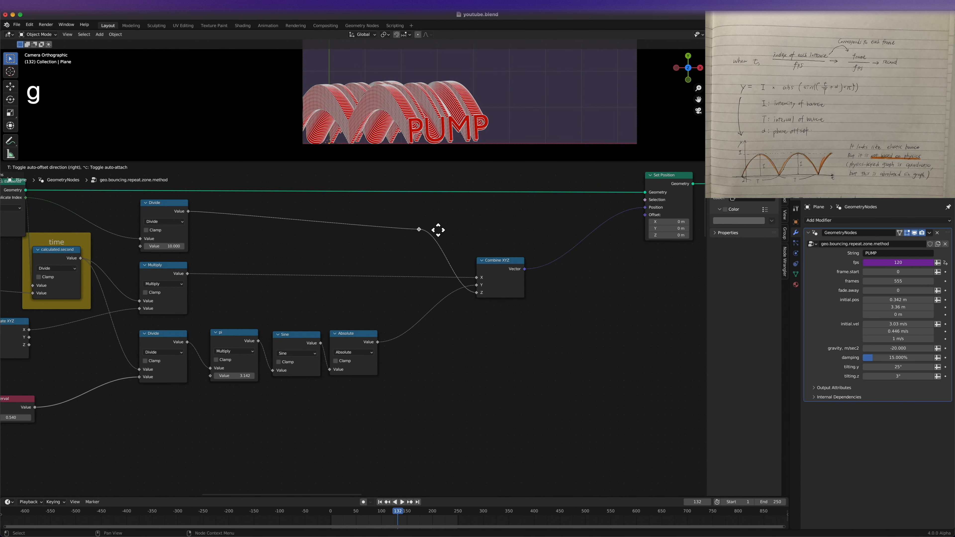
{"action": "left_click", "coordinate": [444, 215]}
Tidy the layout by repositioning the time frame and the Separate XYZ, interval and Absolute nodes.
{"action": "scroll", "coordinate": [438, 219], "scroll_direction": "left", "scroll_amount": 5}
{"action": "left_click", "coordinate": [282, 240]}
{"action": "key", "text": "g"}
{"action": "left_click", "coordinate": [302, 252]}
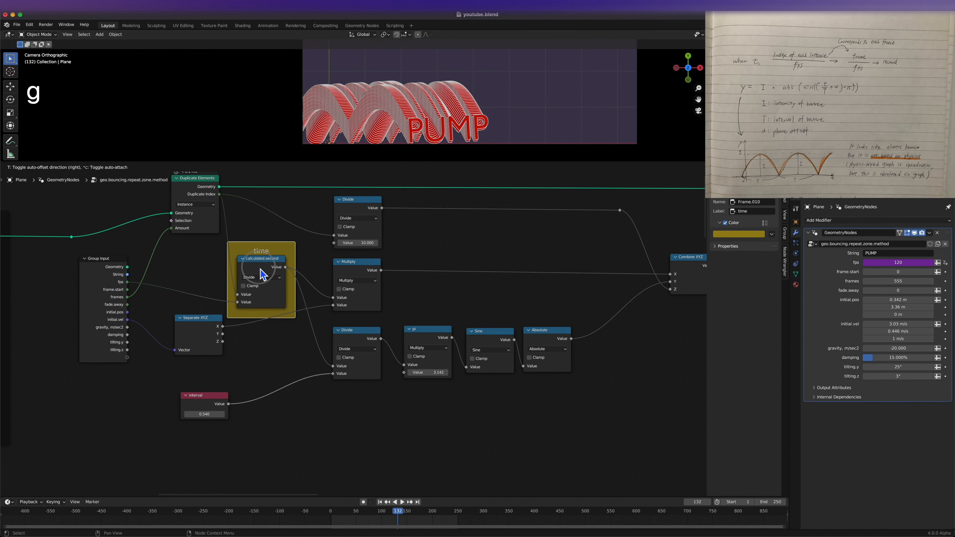
{"action": "left_click_drag", "start_coordinate": [196, 317], "coordinate": [190, 318]}
{"action": "left_click_drag", "start_coordinate": [199, 395], "coordinate": [180, 396]}
{"action": "left_click_drag", "start_coordinate": [542, 330], "coordinate": [545, 331]}
Insert a Multiply math node on the link between Absolute and Combine XYZ.
{"action": "key", "text": "shift+a"}
{"action": "type", "text": "math"}
{"action": "key", "text": "Return"}
{"action": "left_click", "coordinate": [639, 344]}
{"action": "left_click", "coordinate": [626, 335]}
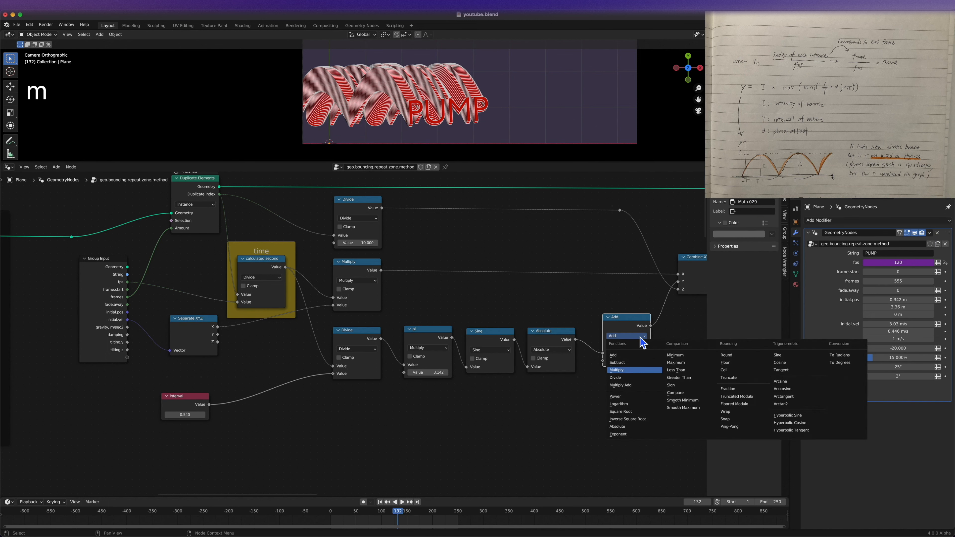
{"action": "key", "text": "m"}
Duplicate the interval node, connect it to the new Multiply node's second input and label it intensity.
{"action": "middle_click_drag", "start_coordinate": [203, 413], "coordinate": [167, 395]}
{"action": "left_click", "coordinate": [166, 395]}
{"action": "key", "text": "shift+d"}
{"action": "left_click", "coordinate": [541, 404]}
{"action": "left_click_drag", "start_coordinate": [540, 398], "coordinate": [570, 357]}
{"action": "left_click_drag", "start_coordinate": [515, 394], "coordinate": [504, 395]}
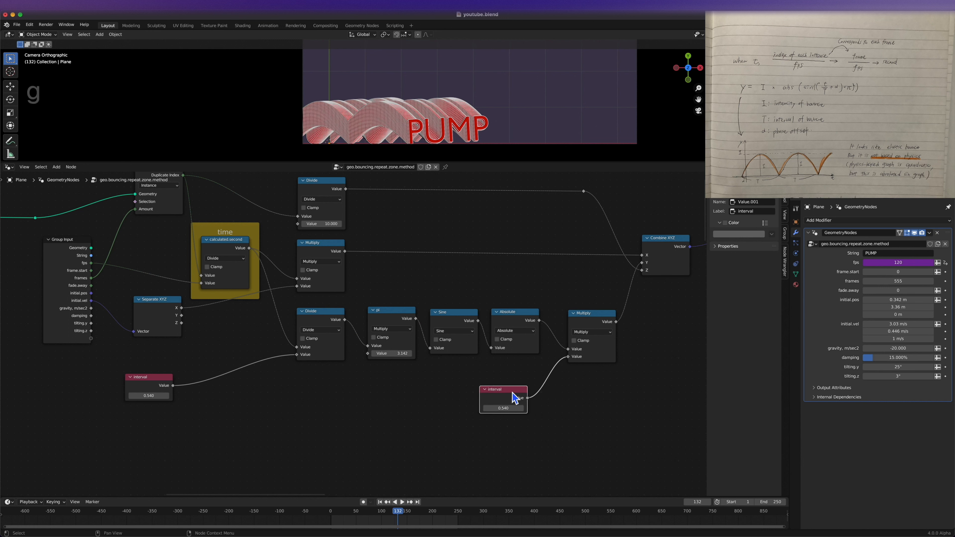
{"action": "key", "text": "F2"}
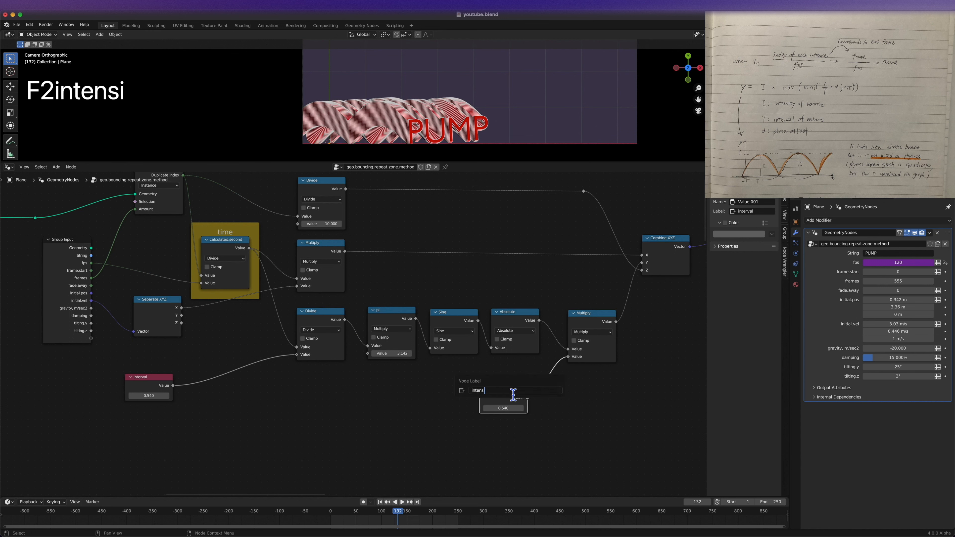
{"action": "type", "text": "intensity"}
{"action": "key", "text": "Return"}
Set the intensity value to 1 and nudge its node into place below Absolute.
{"action": "double_click", "coordinate": [514, 408]}
{"action": "type", "text": "1"}
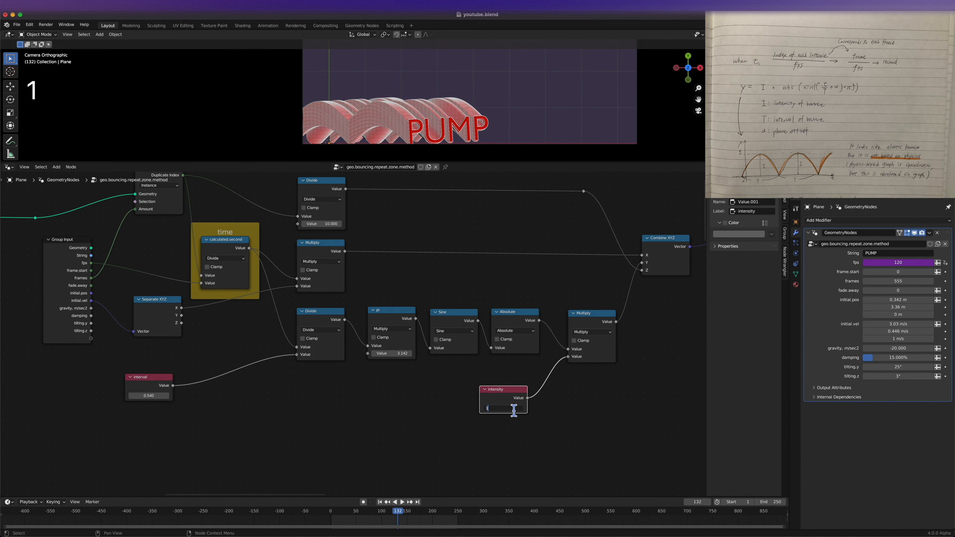
{"action": "left_click", "coordinate": [542, 413]}
{"action": "mouse_move", "coordinate": [516, 408]}
{"action": "left_mouse_down"}
{"action": "mouse_move", "coordinate": [538, 407]}
{"action": "mouse_move", "coordinate": [514, 408]}
{"action": "left_mouse_up"}
{"action": "double_click", "coordinate": [516, 408]}
{"action": "type", "text": "1"}
{"action": "left_click", "coordinate": [541, 425]}
{"action": "key", "text": "g"}
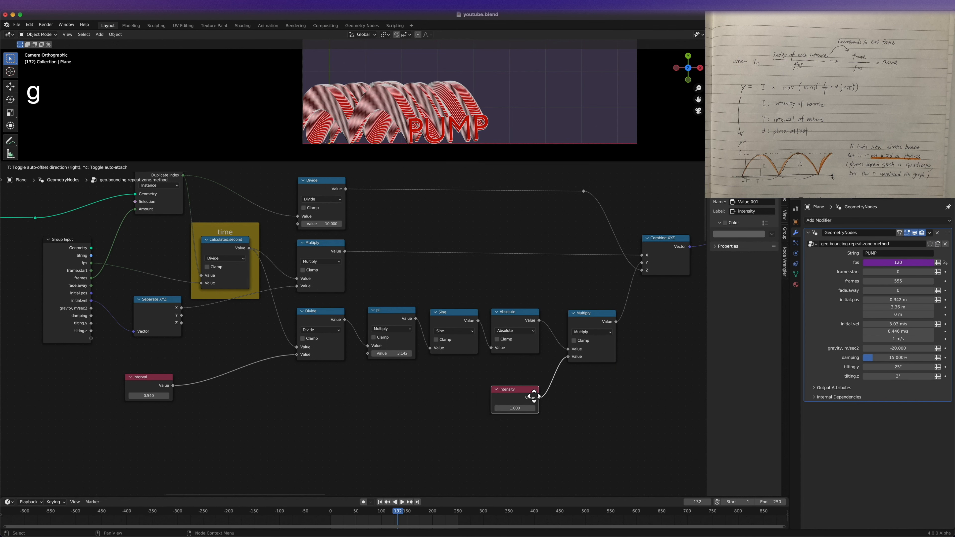
{"action": "left_click", "coordinate": [528, 395]}
Make room after the lower Divide node and insert an Add math node between it and the pi node.
{"action": "scroll", "coordinate": [373, 395], "scroll_direction": "left", "scroll_amount": 3}
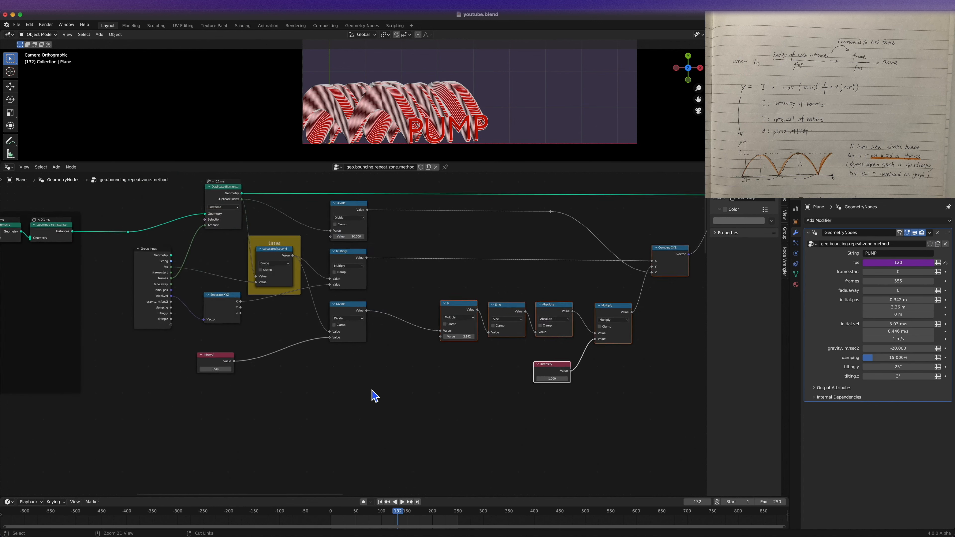
{"action": "scroll", "coordinate": [373, 395], "scroll_direction": "up", "scroll_amount": 2}
{"action": "key", "text": "shift+a"}
{"action": "type", "text": "smath"}
{"action": "key", "text": "Return"}
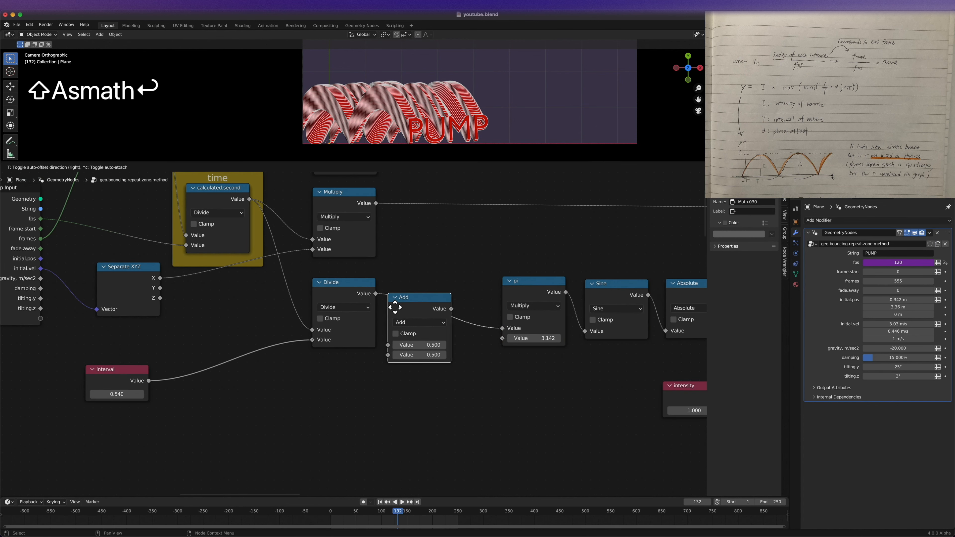
{"action": "left_click", "coordinate": [396, 307]}
{"action": "key", "text": "g"}
{"action": "left_click", "coordinate": [388, 344]}
{"action": "key", "text": "g"}
{"action": "left_click", "coordinate": [434, 336]}
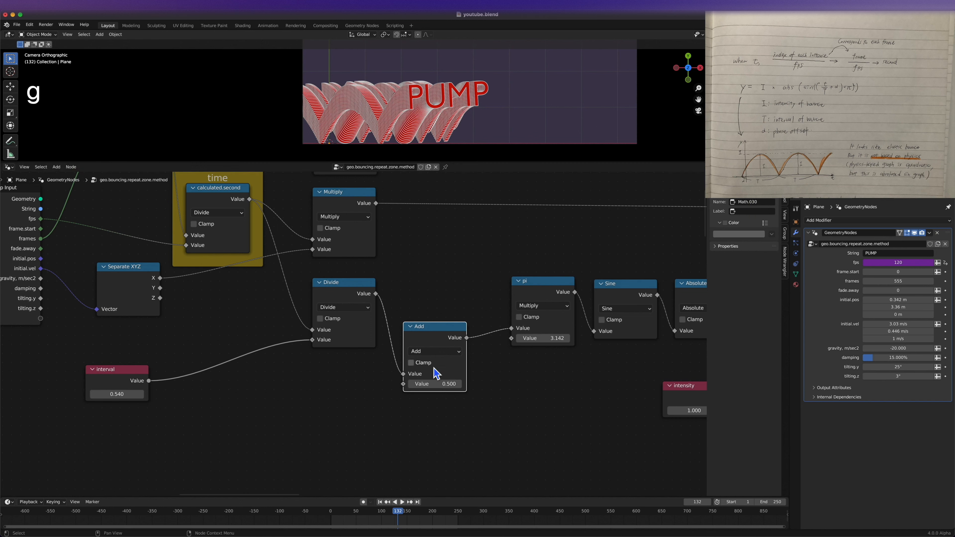
Try a second value of 1 on the Add node.
{"action": "left_click_drag", "start_coordinate": [435, 384], "coordinate": [398, 384]}
{"action": "left_click", "coordinate": [433, 384]}
{"action": "type", "text": "1"}
{"action": "key", "text": "Return"}
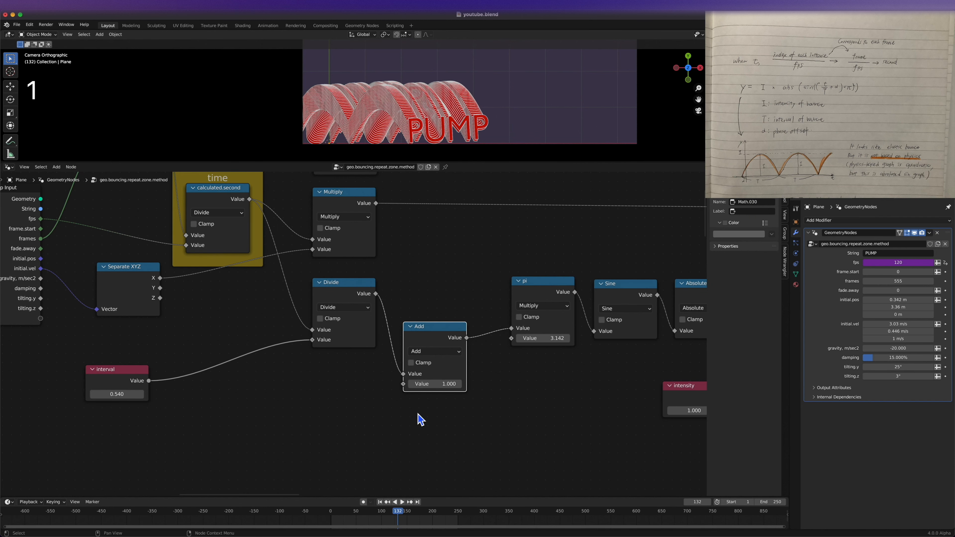
Add a Value node below the interval node and connect it to the Add node's second input.
{"action": "scroll", "coordinate": [457, 423], "scroll_direction": "left", "scroll_amount": 5}
{"action": "key", "text": "shift+a"}
{"action": "type", "text": "sval"}
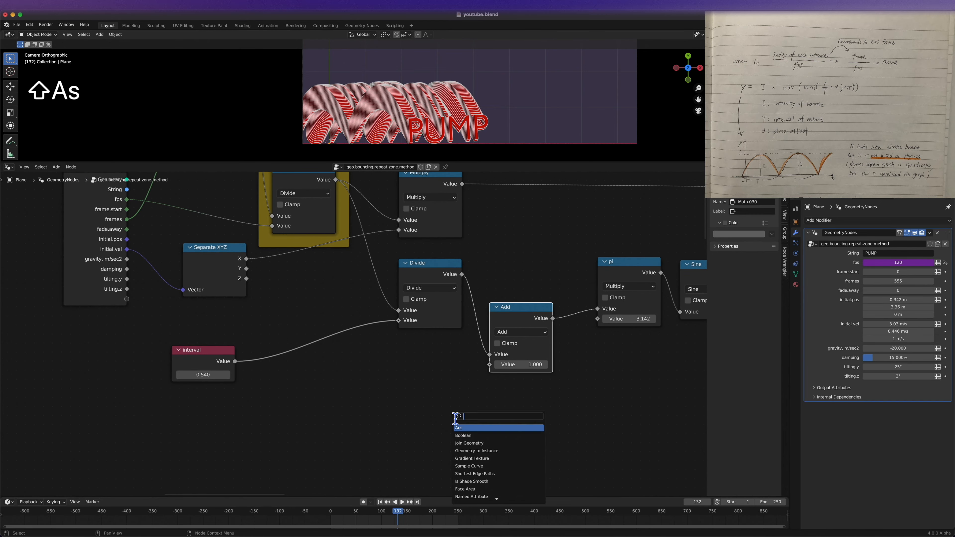
{"action": "key", "text": "Return"}
{"action": "left_click_drag", "start_coordinate": [335, 408], "coordinate": [489, 364]}
{"action": "key", "text": "g"}
{"action": "left_click", "coordinate": [356, 425]}
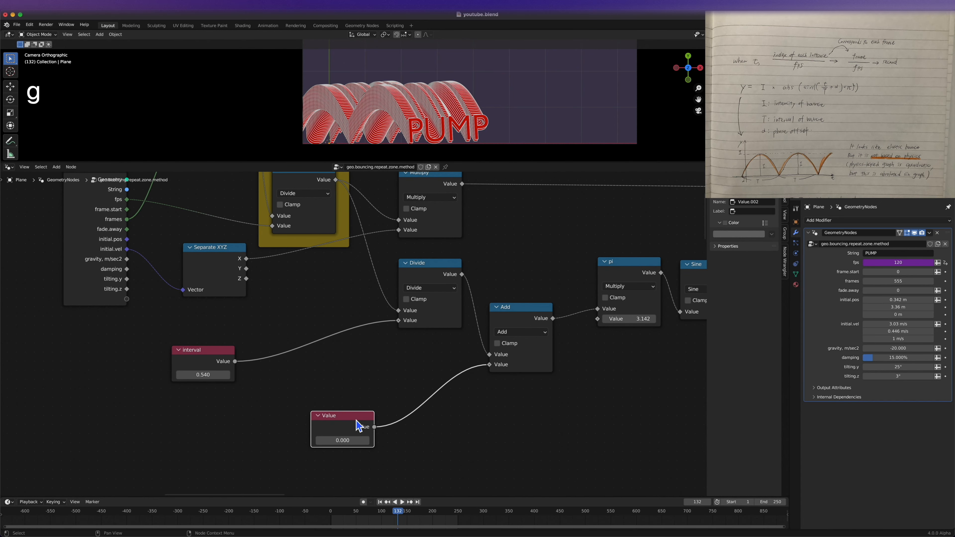
Label the new Value node offset, set it to 0.580 and adjust its placement.
{"action": "key", "text": "F2"}
{"action": "type", "text": "offse"}
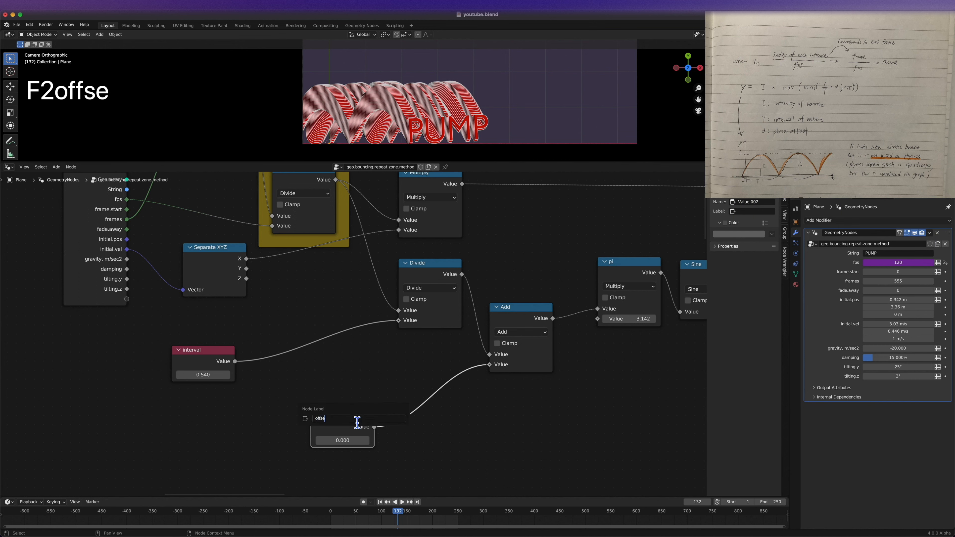
{"action": "type", "text": "t"}
{"action": "key", "text": "Return"}
{"action": "left_click_drag", "start_coordinate": [340, 439], "coordinate": [372, 439], "text": "shift"}
{"action": "key", "text": "g"}
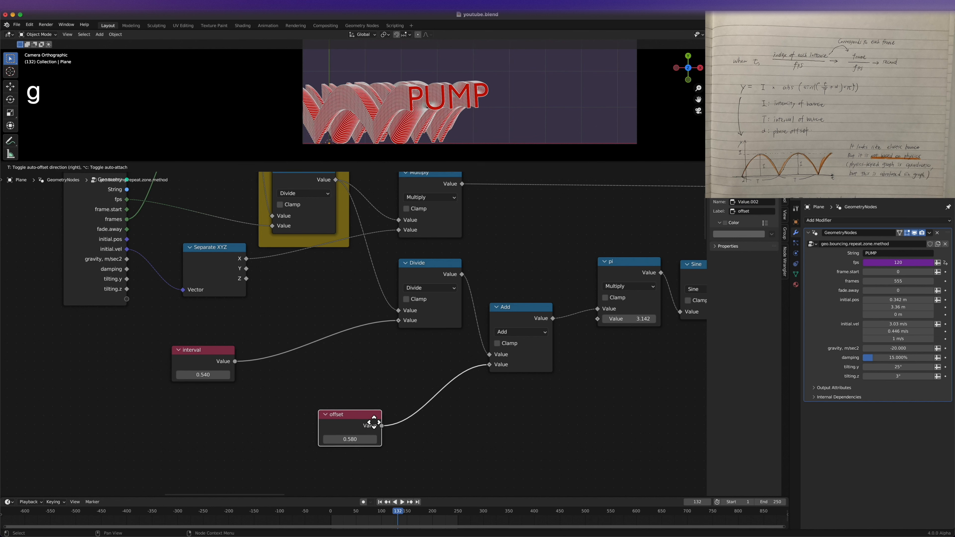
{"action": "left_click", "coordinate": [382, 418]}
Join the nodes from Duplicate Elements through Set Position into one frame and shift it away from the Group Input node.
{"action": "scroll", "coordinate": [383, 417], "scroll_direction": "down", "scroll_amount": 5}
{"action": "left_click", "coordinate": [614, 259]}
{"action": "key", "text": "g"}
{"action": "left_click", "coordinate": [616, 260]}
{"action": "left_click_drag", "start_coordinate": [636, 234], "coordinate": [265, 425]}
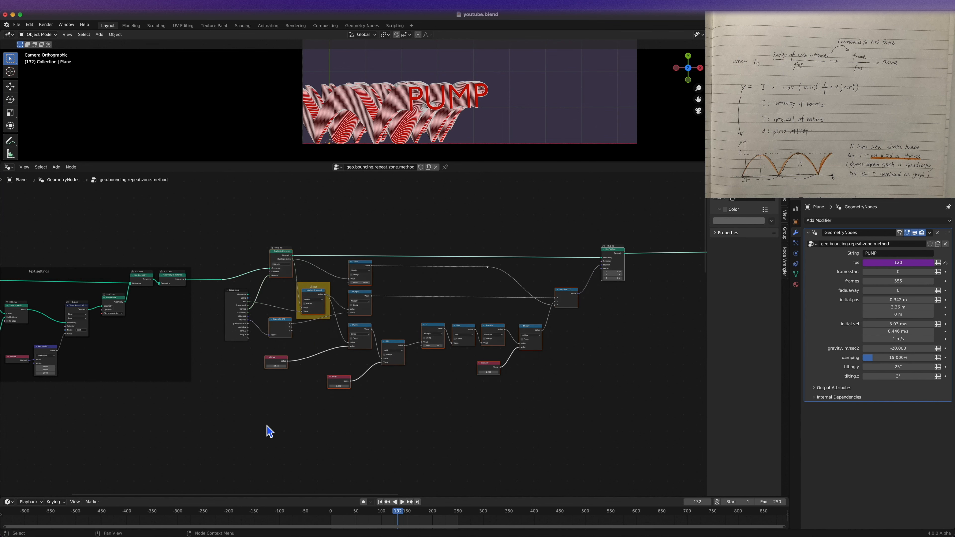
{"action": "key", "text": "super+j"}
{"action": "key", "text": "g"}
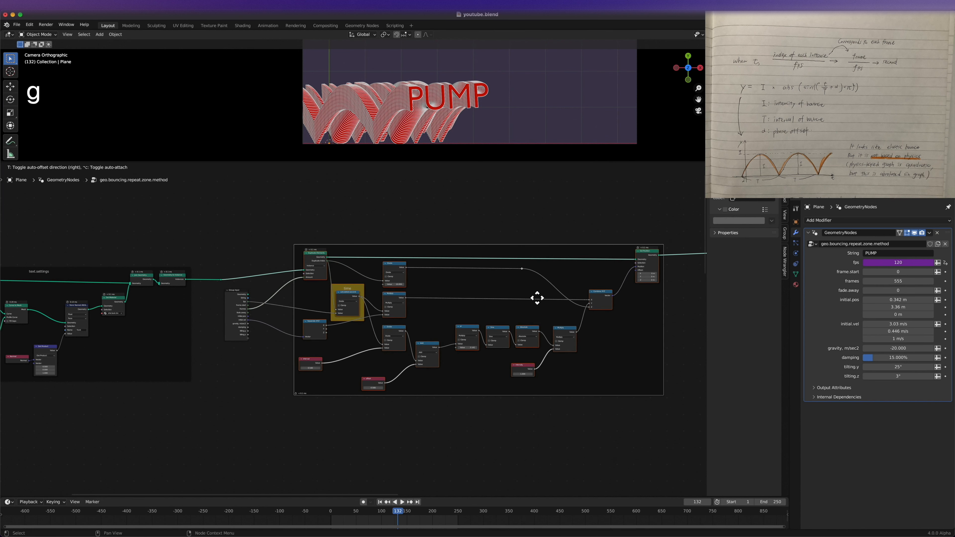
{"action": "left_click", "coordinate": [522, 299]}
{"action": "scroll", "coordinate": [519, 264], "scroll_direction": "up", "scroll_amount": 4}
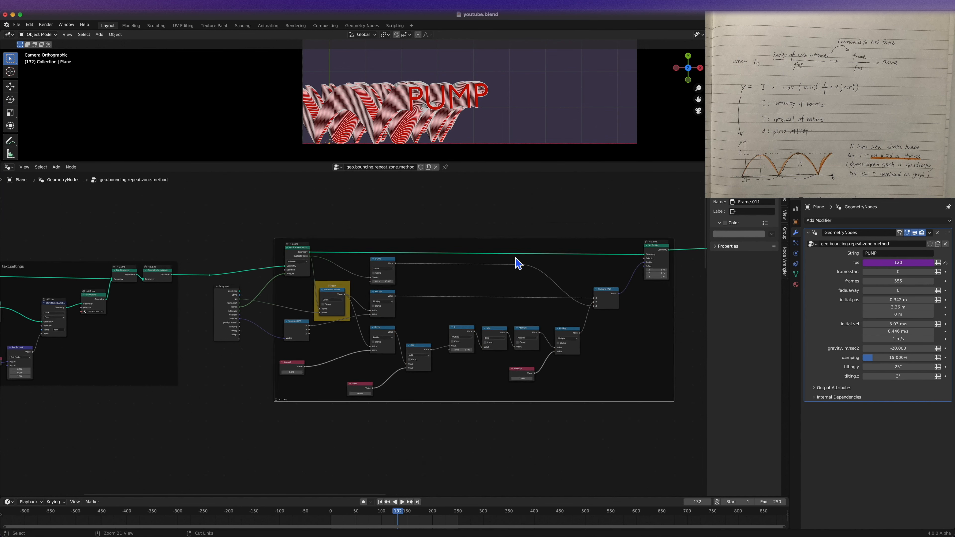
{"action": "scroll", "coordinate": [519, 264], "scroll_direction": "right", "scroll_amount": 5}
{"action": "scroll", "coordinate": [519, 264], "scroll_direction": "up", "scroll_amount": 3}
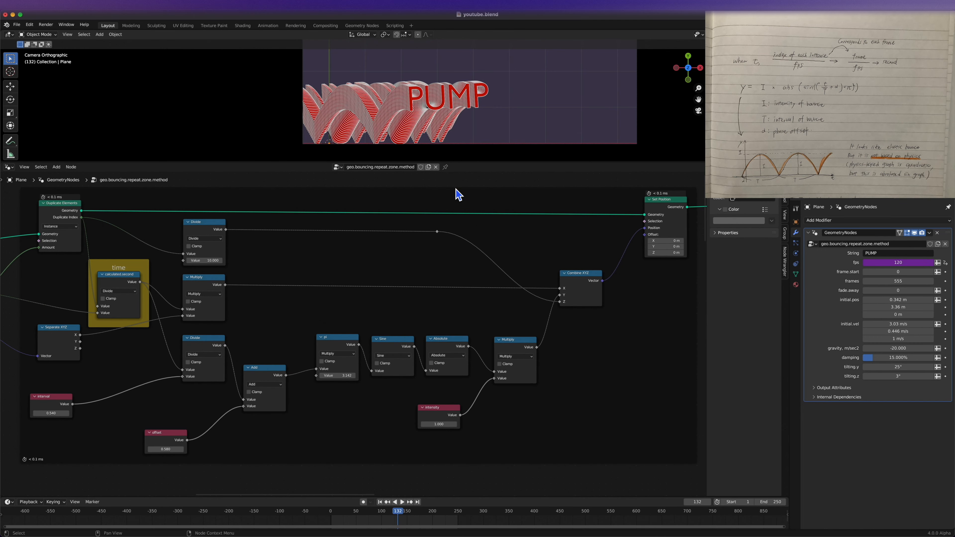
Label the new frame "duplicate.method, faster!".
{"action": "key", "text": "F2"}
{"action": "type", "text": "duplica"}
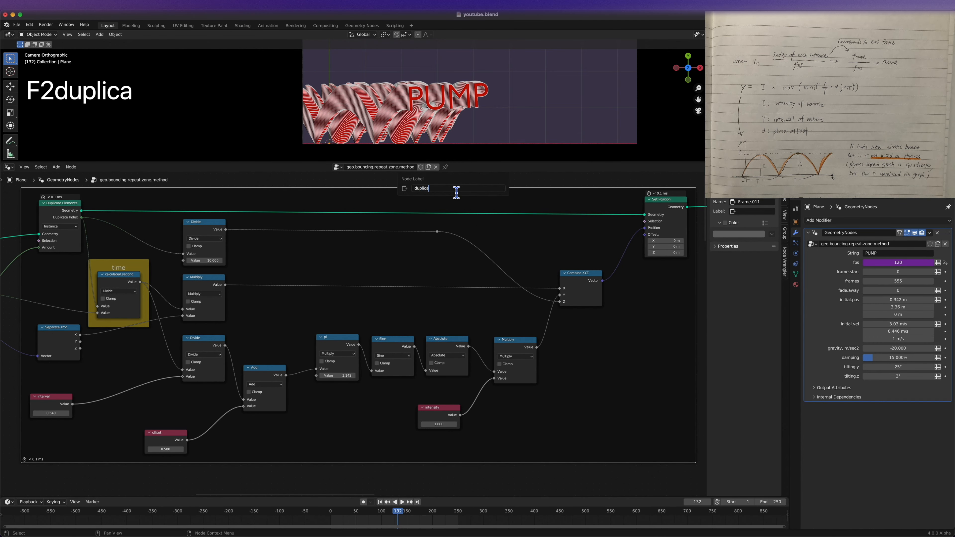
{"action": "type", "text": "te.method"}
{"action": "key", "text": "Return"}
{"action": "key", "text": "F2"}
{"action": "key", "text": "End"}
{"action": "type", "text": ", faster!"}
{"action": "key", "text": "Return"}
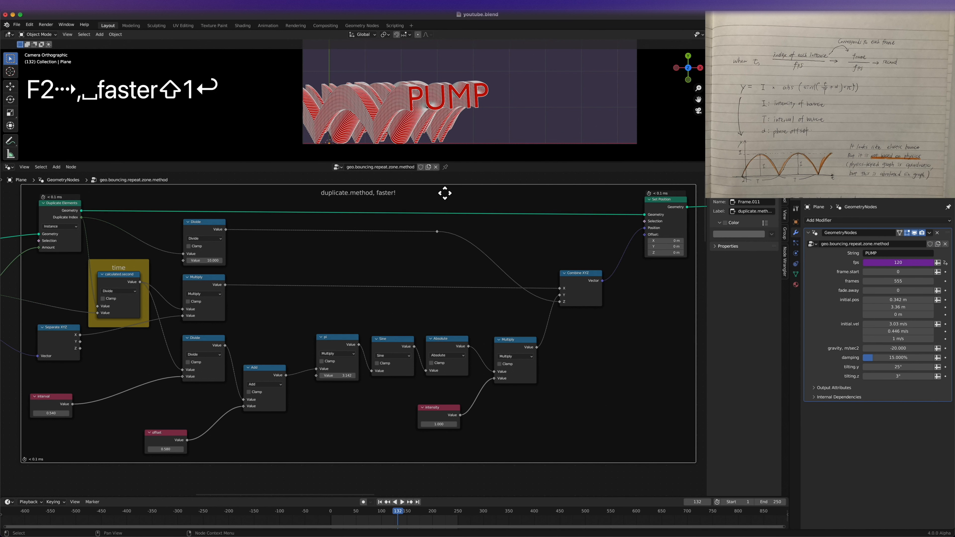
Reposition the reroute point on the geometry link between Set Position and the sequential.visibility.control frame.
{"action": "scroll", "coordinate": [445, 193], "scroll_direction": "right", "scroll_amount": 10}
{"action": "left_click_drag", "start_coordinate": [320, 198], "coordinate": [292, 245]}
{"action": "key", "text": "g"}
{"action": "left_click", "coordinate": [243, 258]}
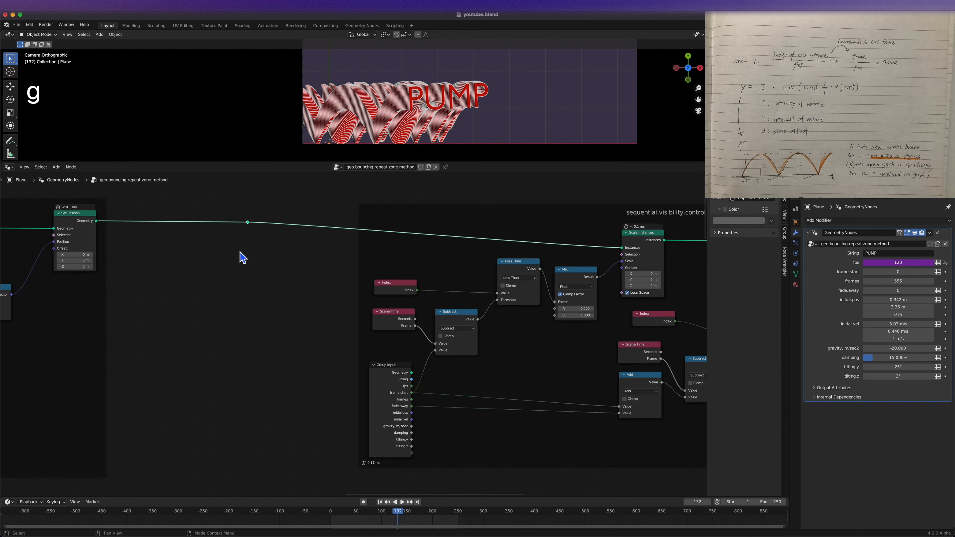
Play the bouncing text animation from frame 0 and look over the downstream nodes.
{"action": "left_click", "coordinate": [332, 515]}
{"action": "key", "text": "space"}
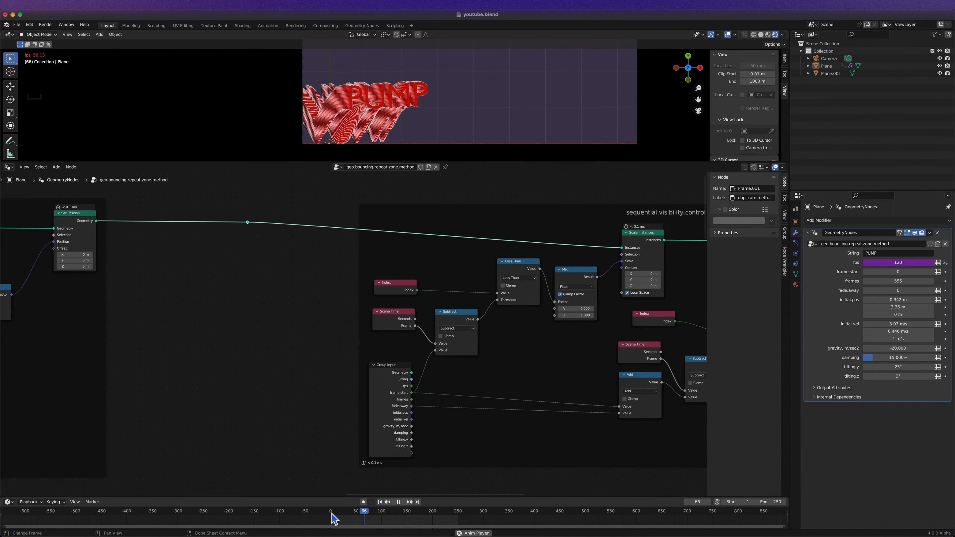
{"action": "scroll", "coordinate": [327, 378], "scroll_direction": "right", "scroll_amount": 15}
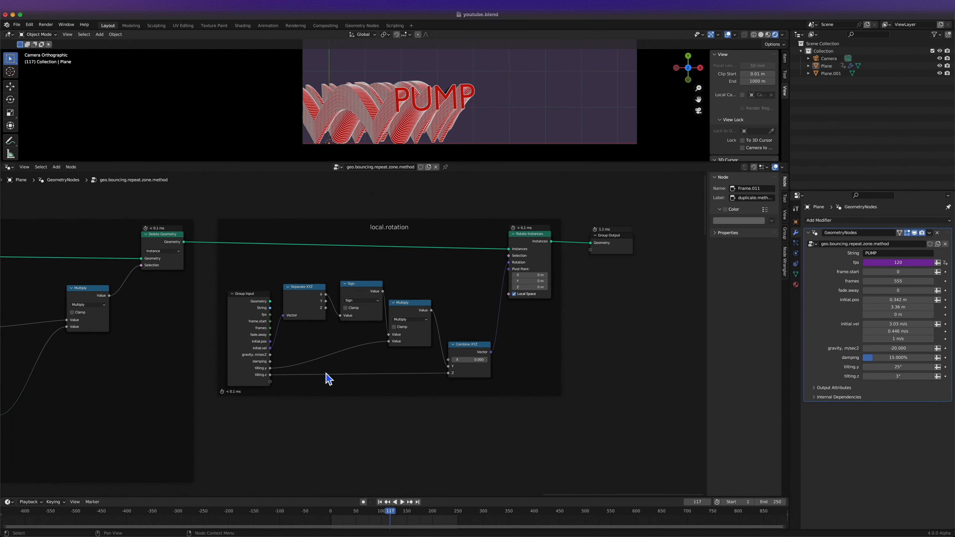
Try a modifier frames value of 5555 and play the animation from frame 0.
{"action": "scroll", "coordinate": [326, 378], "scroll_direction": "right", "scroll_amount": 5, "text": "ctrl"}
{"action": "left_click", "coordinate": [908, 281]}
{"action": "type", "text": "5"}
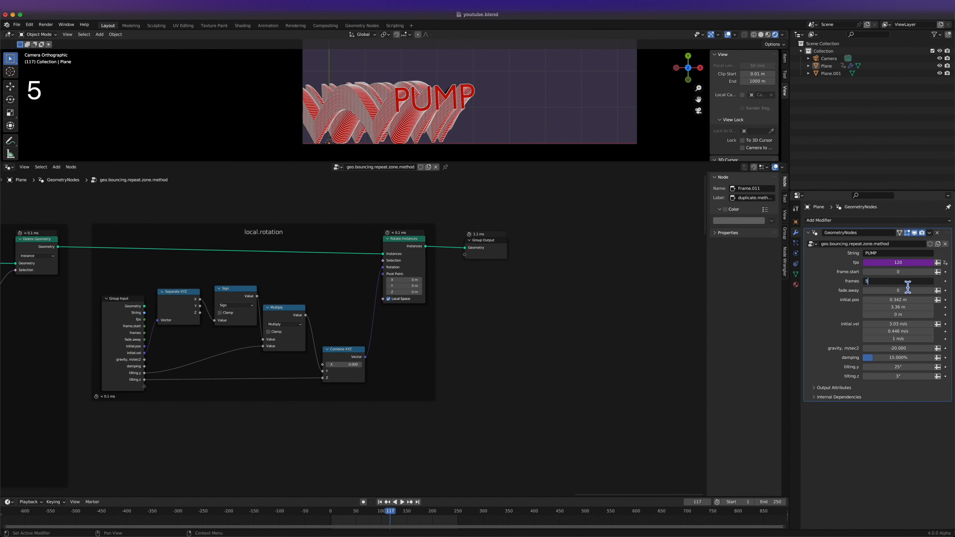
{"action": "type", "text": "555"}
{"action": "left_click", "coordinate": [889, 440]}
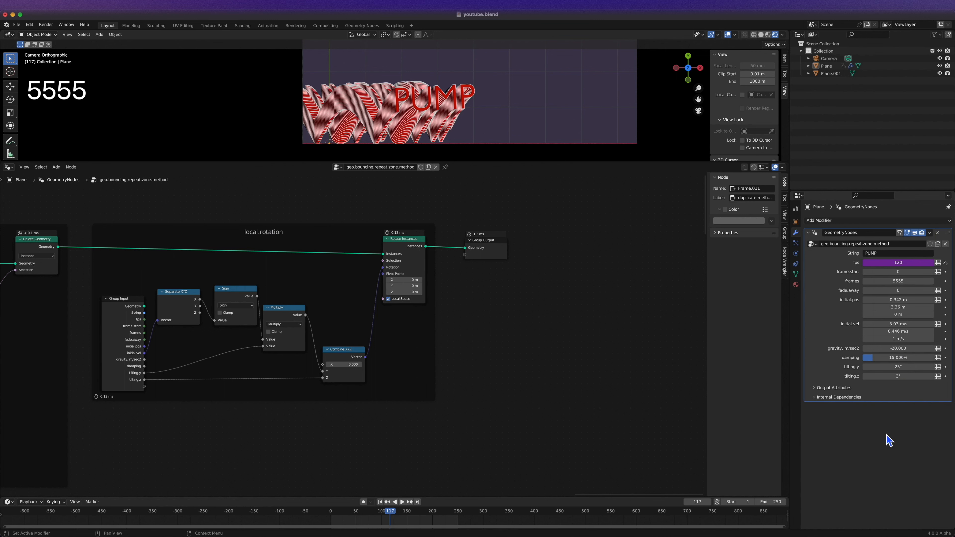
{"action": "left_click", "coordinate": [331, 519]}
{"action": "key", "text": "space"}
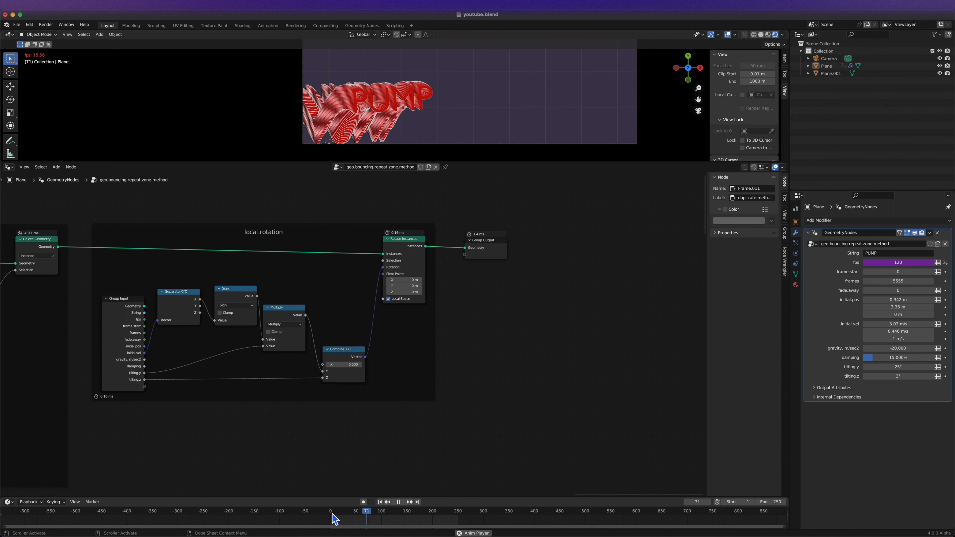
{"action": "key", "text": "space"}
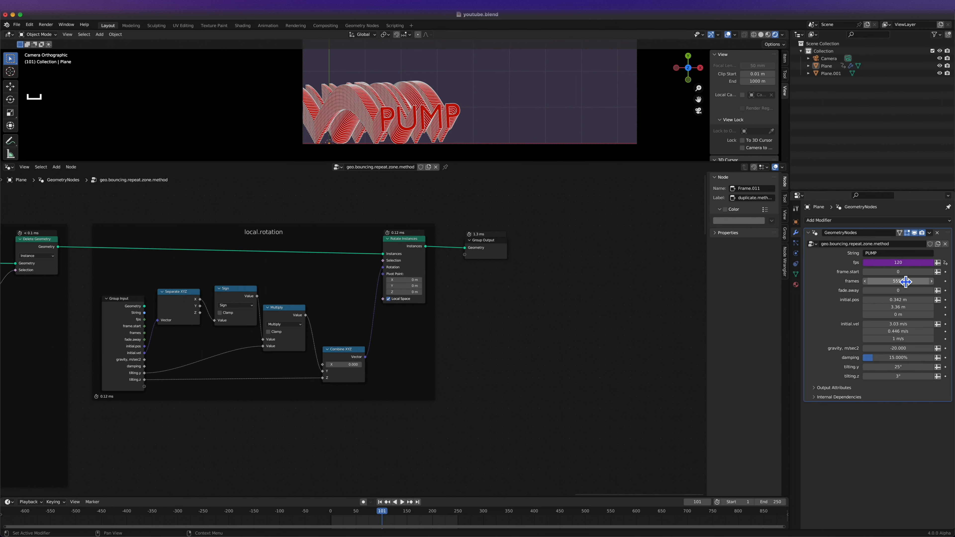
Set the modifier's frames value to 555 and check the playback.
{"action": "double_click", "coordinate": [904, 281]}
{"action": "type", "text": "555"}
{"action": "left_click", "coordinate": [891, 414]}
{"action": "key", "text": "space"}
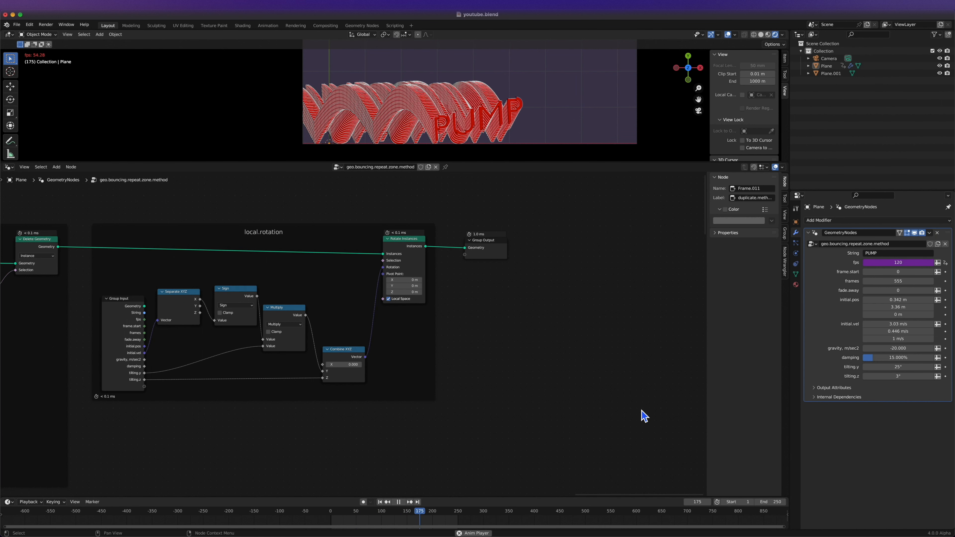
{"action": "key", "text": "space"}
Leave the camera view, select the stacked text object and set the divisor of the Duplicate Index Divide node to 15.
{"action": "scroll", "coordinate": [537, 134], "scroll_direction": "down", "scroll_amount": 5}
{"action": "scroll", "coordinate": [537, 134], "scroll_direction": "down", "scroll_amount": 10, "text": "ctrl"}
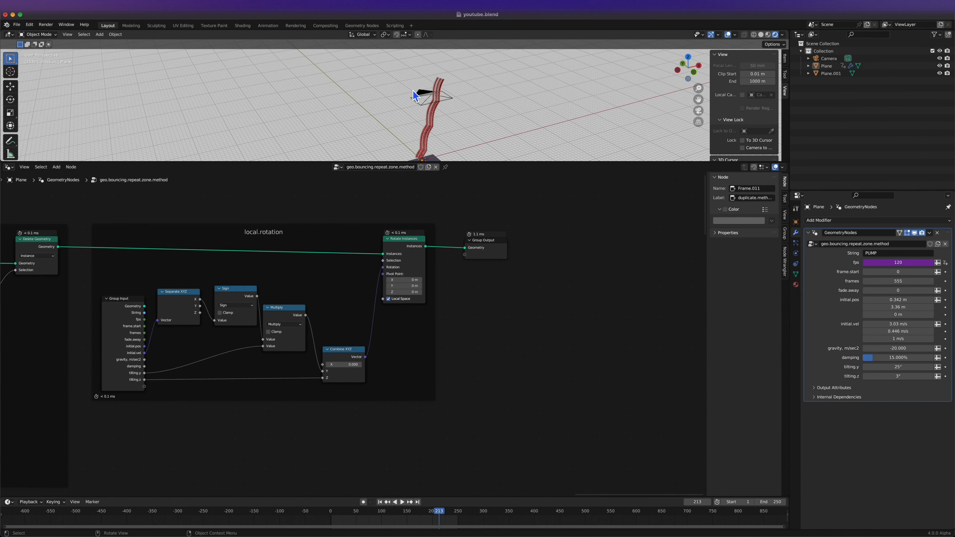
{"action": "left_click", "coordinate": [432, 92]}
{"action": "scroll", "coordinate": [386, 271], "scroll_direction": "left", "scroll_amount": 15}
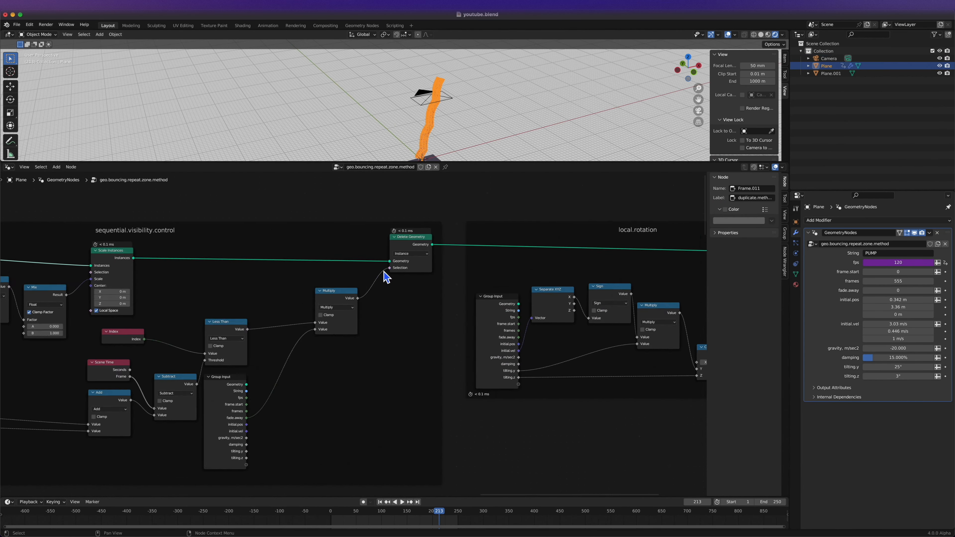
{"action": "scroll", "coordinate": [386, 272], "scroll_direction": "down", "scroll_amount": 8, "text": "ctrl"}
{"action": "scroll", "coordinate": [386, 271], "scroll_direction": "left", "scroll_amount": 5}
{"action": "scroll", "coordinate": [385, 271], "scroll_direction": "up", "scroll_amount": 8, "text": "ctrl"}
{"action": "scroll", "coordinate": [386, 272], "scroll_direction": "up", "scroll_amount": 5, "text": "ctrl"}
{"action": "scroll", "coordinate": [386, 272], "scroll_direction": "up", "scroll_amount": 5}
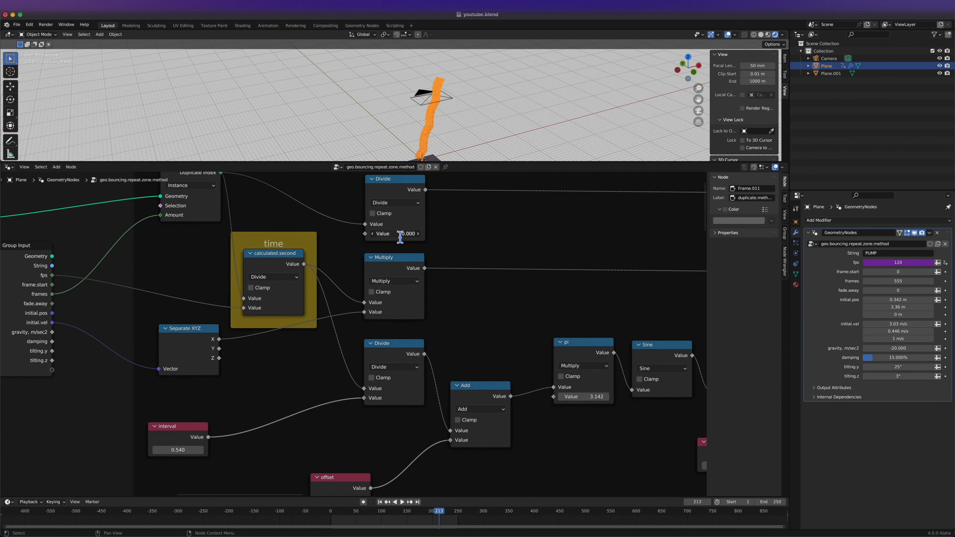
{"action": "double_click", "coordinate": [400, 233]}
{"action": "type", "text": "15"}
{"action": "left_click", "coordinate": [441, 237]}
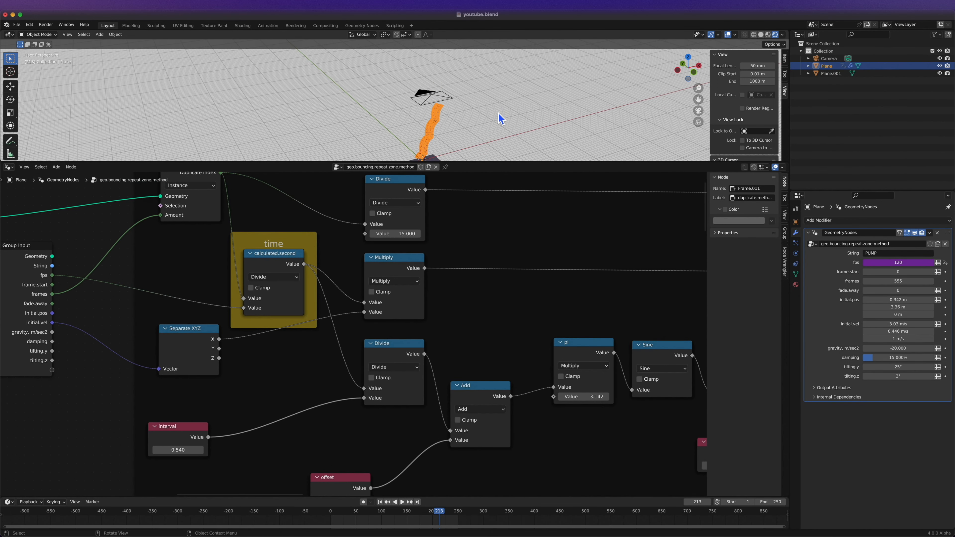
Select the camera, unpin the properties, set the camera's Z location to 100 m and return to the camera view.
{"action": "left_click", "coordinate": [447, 99]}
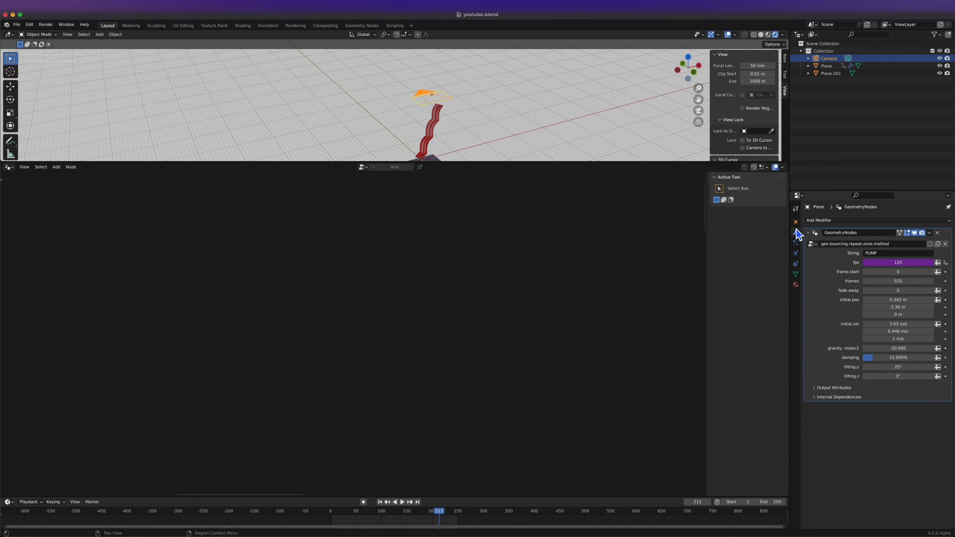
{"action": "left_click", "coordinate": [948, 207]}
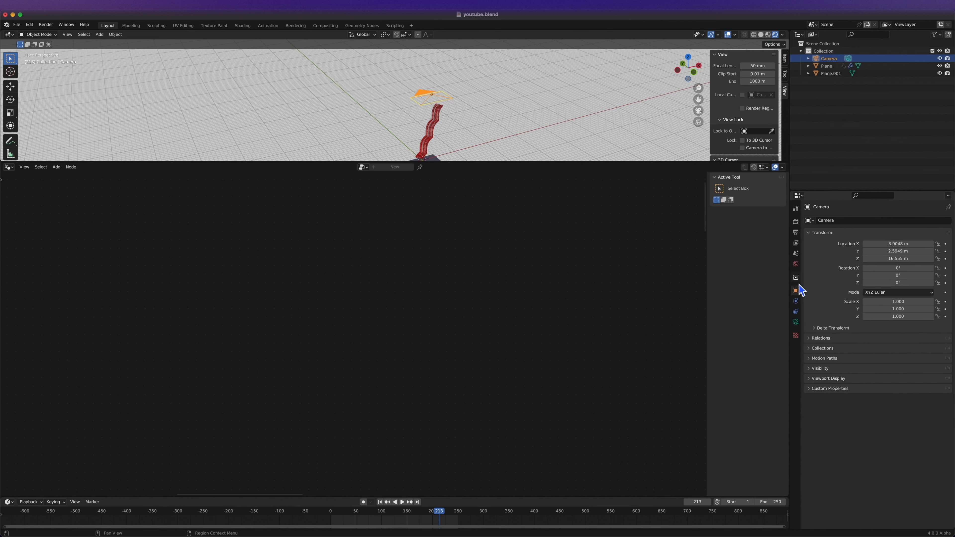
{"action": "left_click_drag", "start_coordinate": [898, 259], "coordinate": [921, 259]}
{"action": "left_click", "coordinate": [895, 259]}
{"action": "type", "text": "100"}
{"action": "key", "text": "Return"}
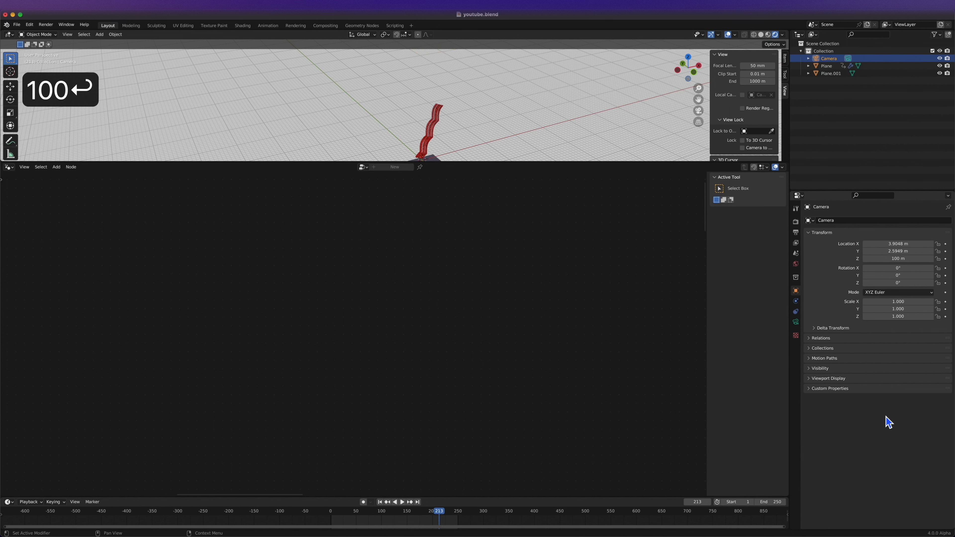
{"action": "key", "text": "grave"}
{"action": "key", "text": "1"}
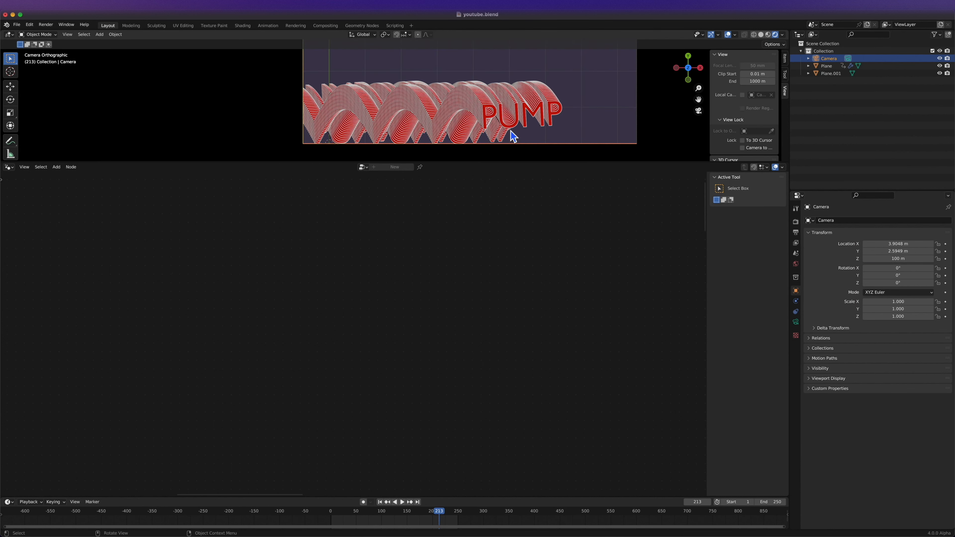
Reselect the text object and label the Divide node fed by Duplicate Index z.stacking.control.
{"action": "left_click", "coordinate": [513, 136]}
{"action": "key", "text": "F2"}
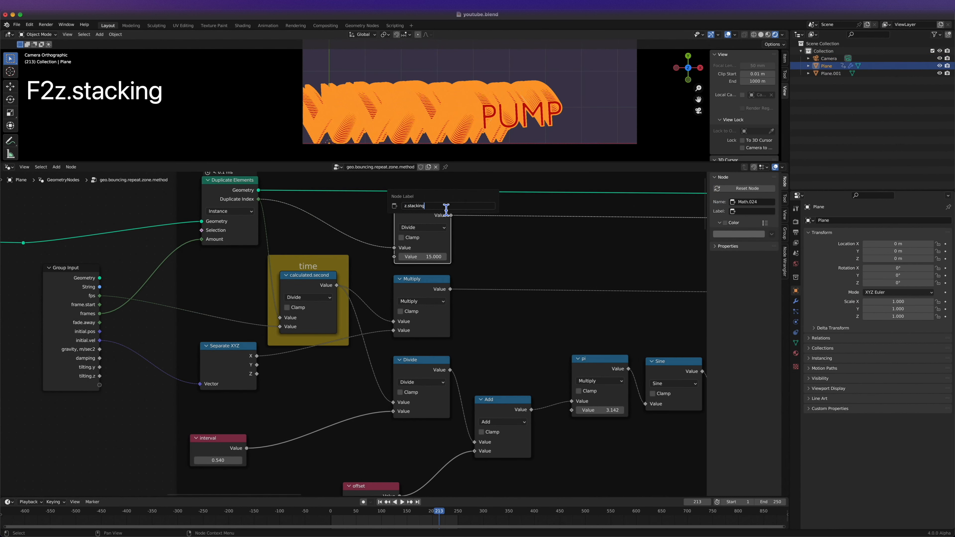
{"action": "type", "text": "z.stacking.control"}
{"action": "key", "text": "Return"}
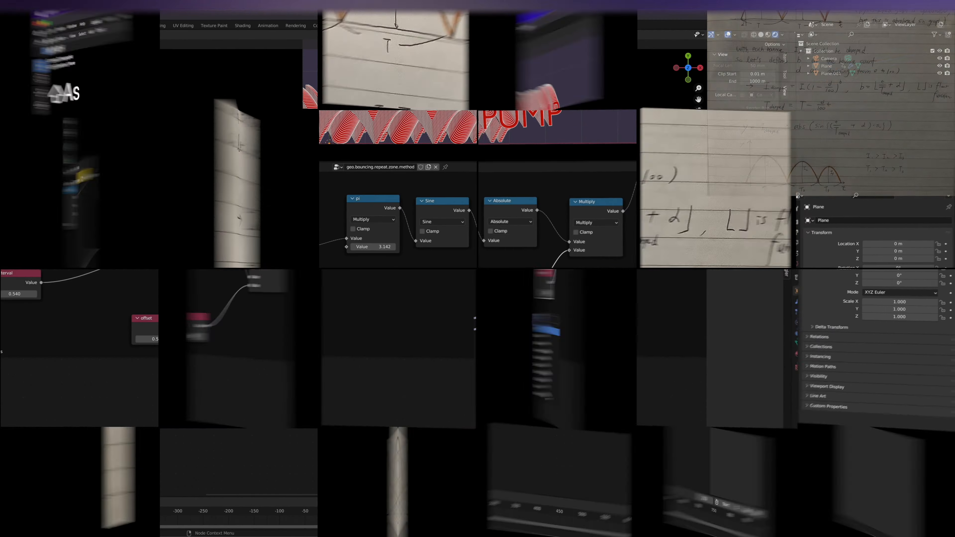
Add a Math node below pi, feed it from the offset Add node's output and set its operation to Floor.
{"action": "type", "text": "math"}
{"action": "key", "text": "Return"}
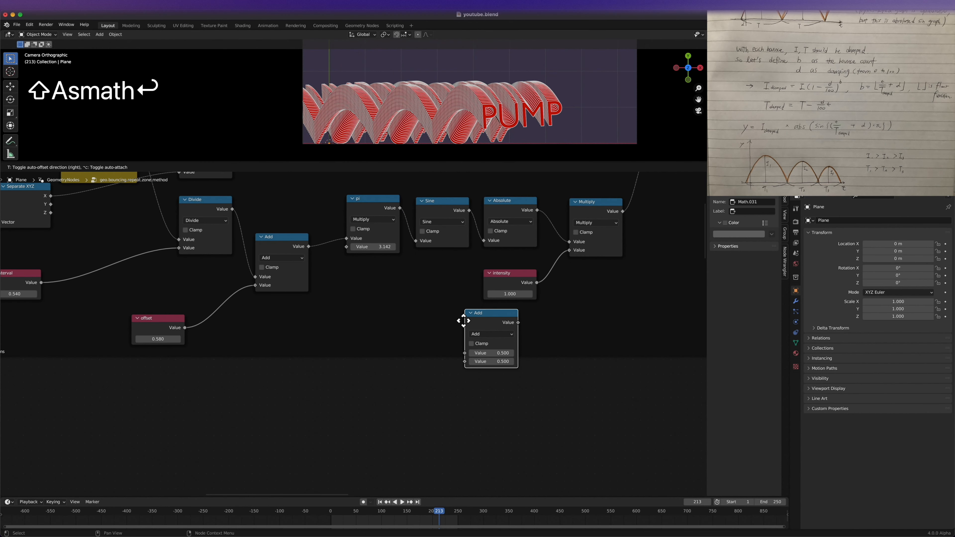
{"action": "left_click", "coordinate": [354, 296]}
{"action": "left_click_drag", "start_coordinate": [304, 245], "coordinate": [355, 334]}
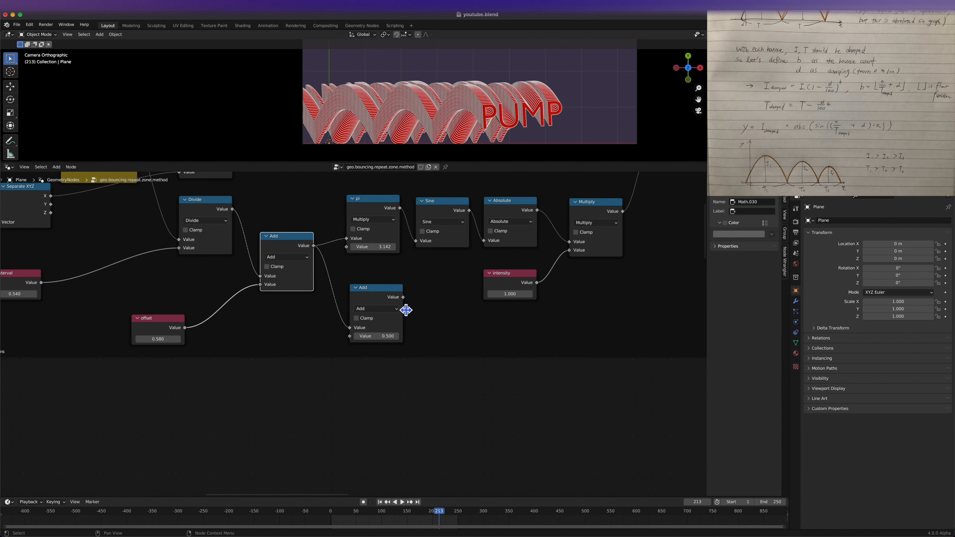
{"action": "left_click", "coordinate": [393, 314]}
{"action": "left_click", "coordinate": [511, 338]}
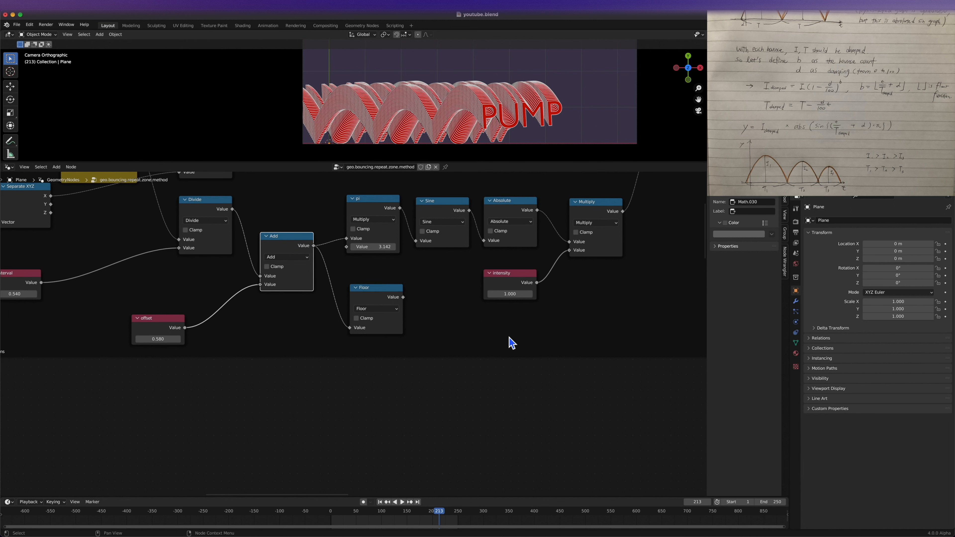
{"action": "key", "text": "g"}
{"action": "left_click", "coordinate": [382, 317]}
Put the Floor node in its own frame, colour the frame dark yellow and label it bounce.count.
{"action": "key", "text": "super+j"}
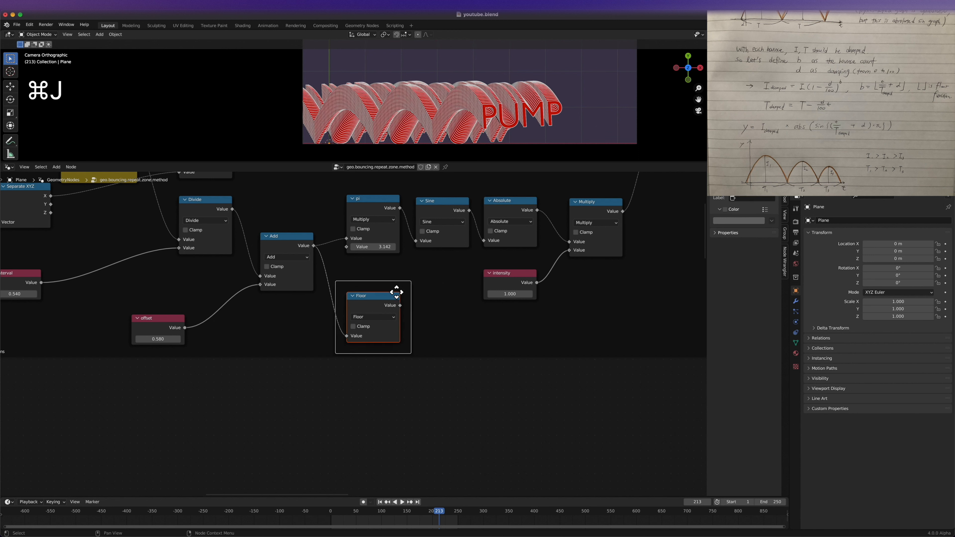
{"action": "left_click", "coordinate": [725, 223]}
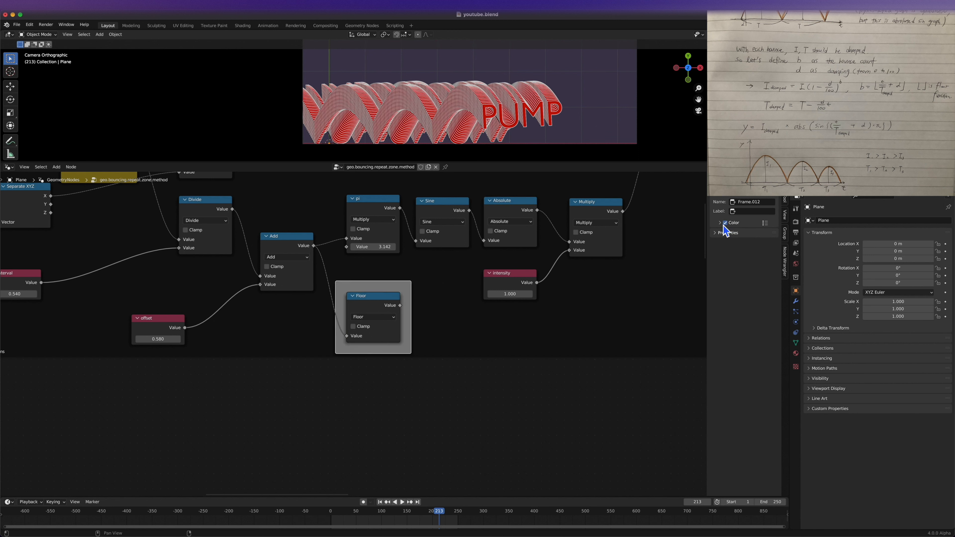
{"action": "left_click", "coordinate": [736, 234]}
{"action": "left_click", "coordinate": [726, 170]}
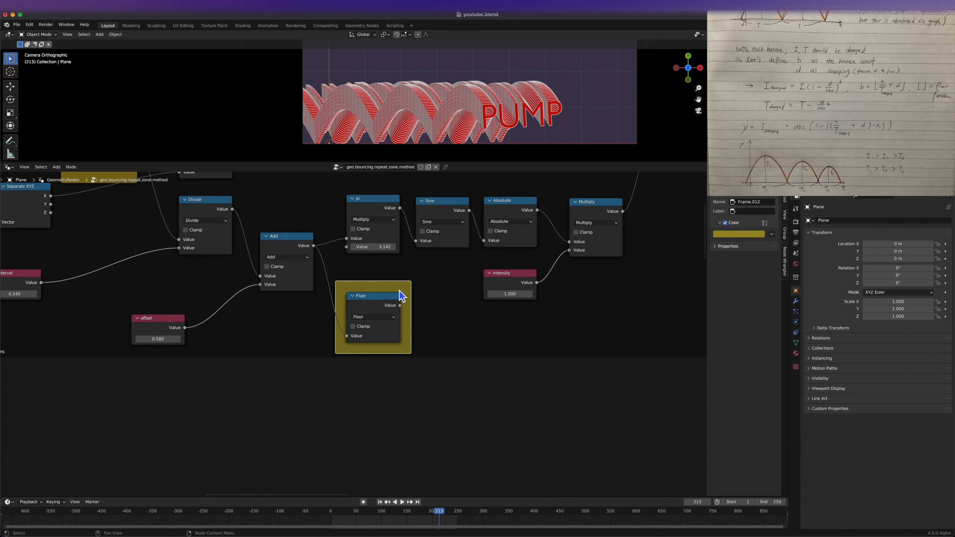
{"action": "key", "text": "F2"}
{"action": "type", "text": "bou"}
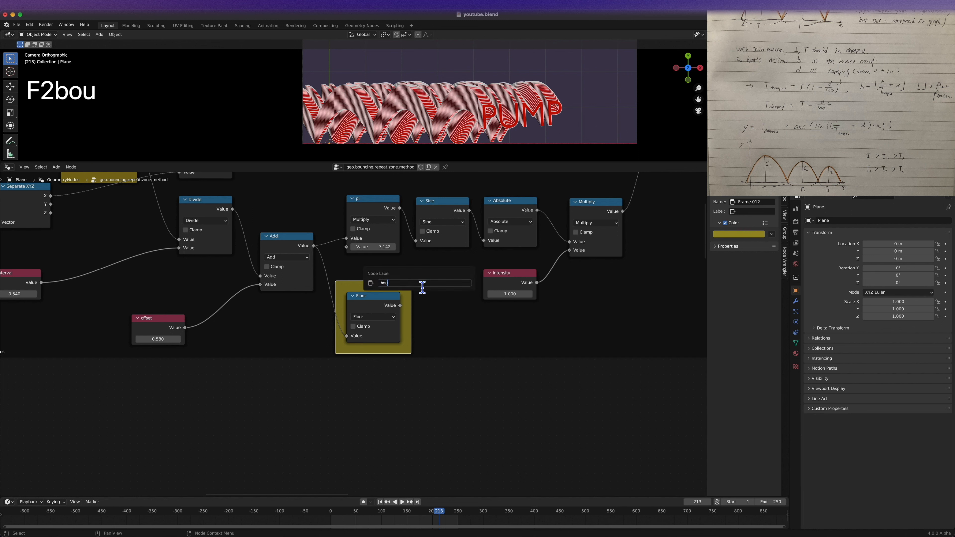
{"action": "type", "text": "nce.count"}
{"action": "key", "text": "Return"}
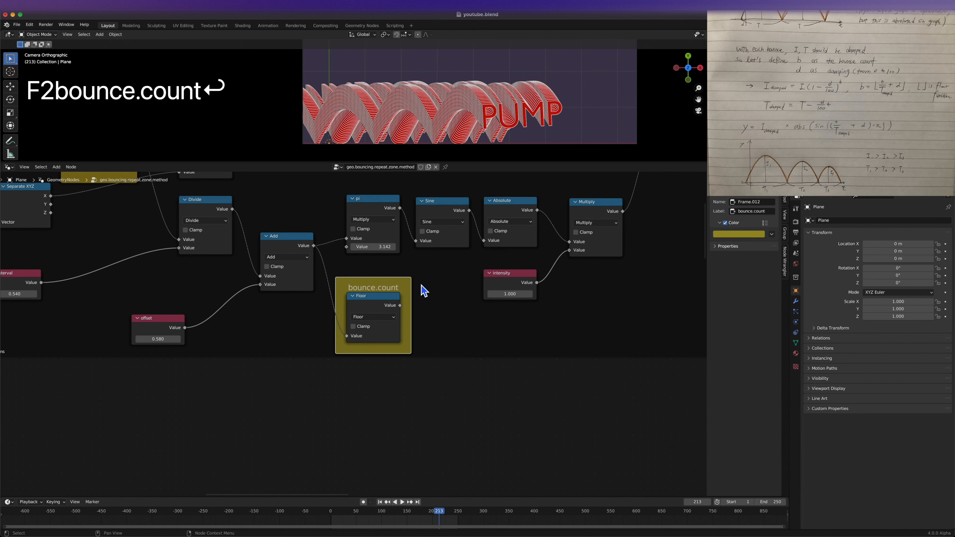
{"action": "key", "text": "g"}
Add another Math node below and beyond the bounce.count frame.
{"action": "scroll", "coordinate": [447, 294], "scroll_direction": "down", "scroll_amount": 2}
{"action": "key", "text": "shift+a"}
{"action": "type", "text": "smath"}
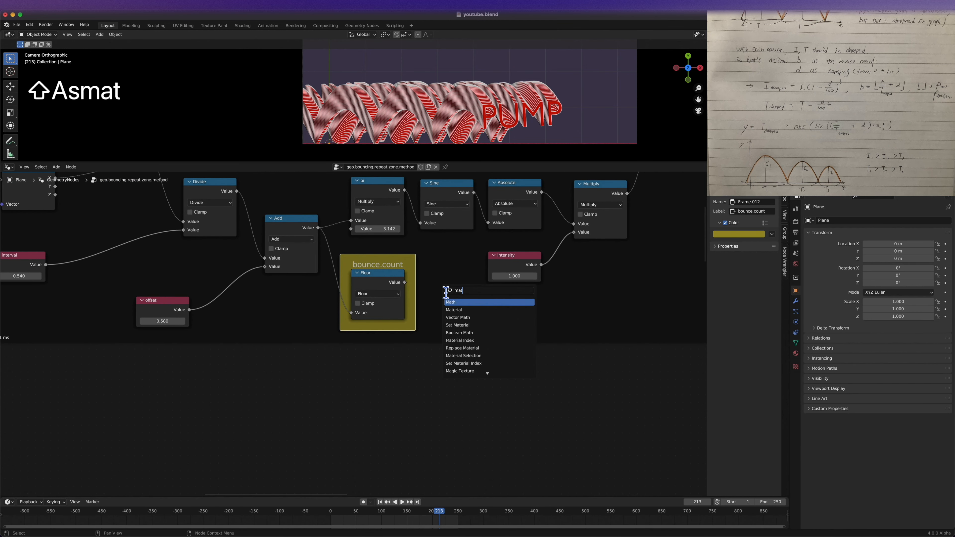
{"action": "key", "text": "Return"}
{"action": "left_click", "coordinate": [443, 320]}
{"action": "key", "text": "g"}
{"action": "left_click", "coordinate": [456, 343]}
Add a Group Input node below the bounce.count frame and connect its damping output to the new Math node's second input.
{"action": "key", "text": "shift+a"}
{"action": "type", "text": "sgrou"}
{"action": "key", "text": "Return"}
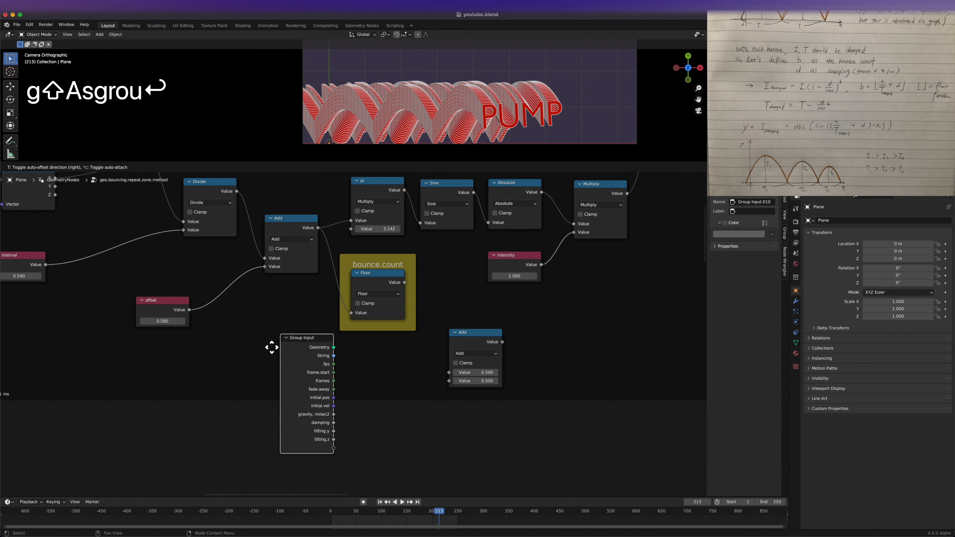
{"action": "left_click", "coordinate": [261, 325]}
{"action": "key", "text": "g"}
{"action": "left_click", "coordinate": [315, 360]}
{"action": "left_click_drag", "start_coordinate": [363, 437], "coordinate": [452, 377]}
Change the new Math node to Divide, place it beside the Group Input and set it to divide damping by 100.
{"action": "left_click", "coordinate": [470, 354]}
{"action": "key", "text": "d"}
{"action": "key", "text": "g"}
{"action": "left_click", "coordinate": [399, 403]}
{"action": "left_click", "coordinate": [416, 425]}
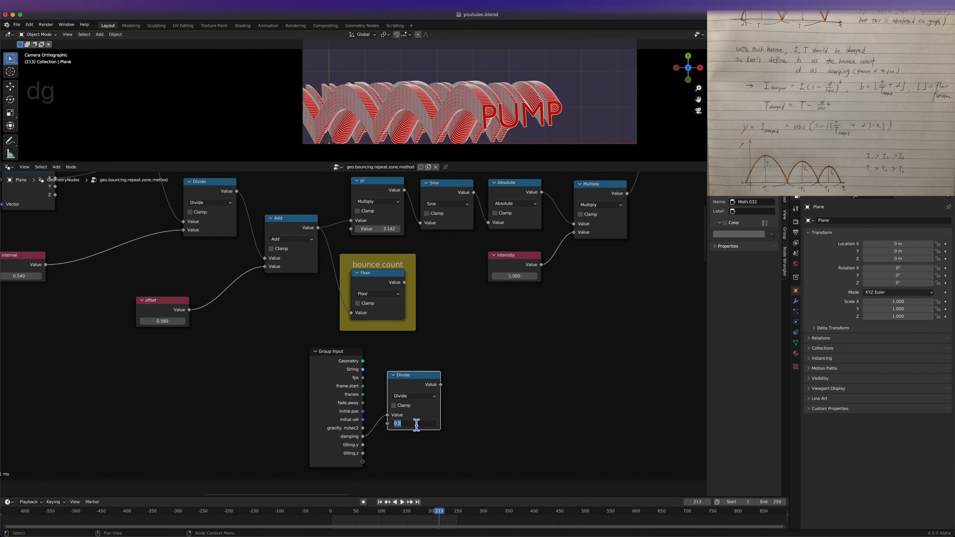
Duplicate the Divide node as a Subtract node with 1.000 as first value and feed the Divide result into its second value.
{"action": "key", "text": "shift+d"}
{"action": "left_click", "coordinate": [501, 374]}
{"action": "left_click", "coordinate": [494, 387]}
{"action": "key", "text": "s"}
{"action": "left_click", "coordinate": [497, 404]}
{"action": "type", "text": "1"}
{"action": "left_click", "coordinate": [493, 412]}
{"action": "type", "text": "0"}
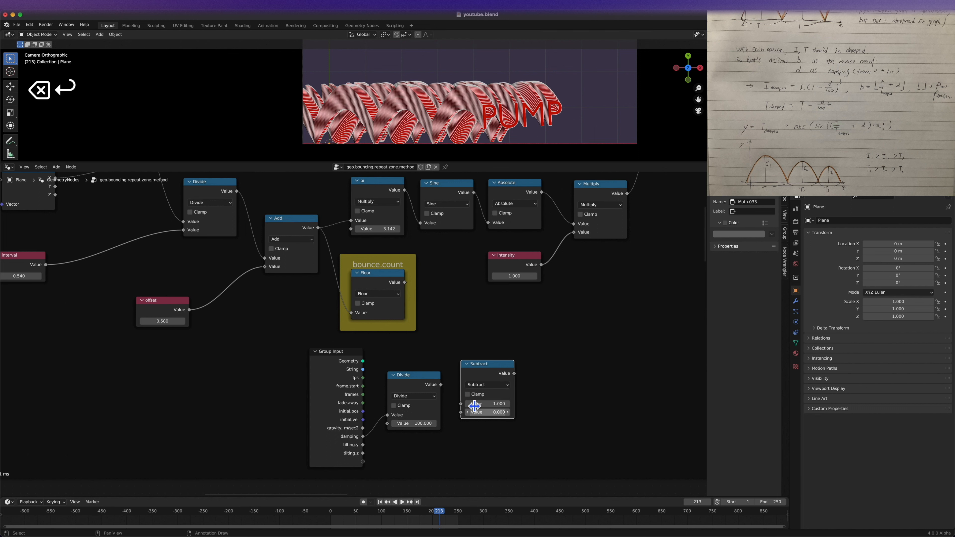
{"action": "left_click_drag", "start_coordinate": [440, 385], "coordinate": [461, 412]}
{"action": "key", "text": "g"}
{"action": "left_click", "coordinate": [476, 367]}
Add a Power Math node with the Subtract result as its base and the bounce.count Floor output as its exponent.
{"action": "key", "text": "shift+a"}
{"action": "type", "text": "smath"}
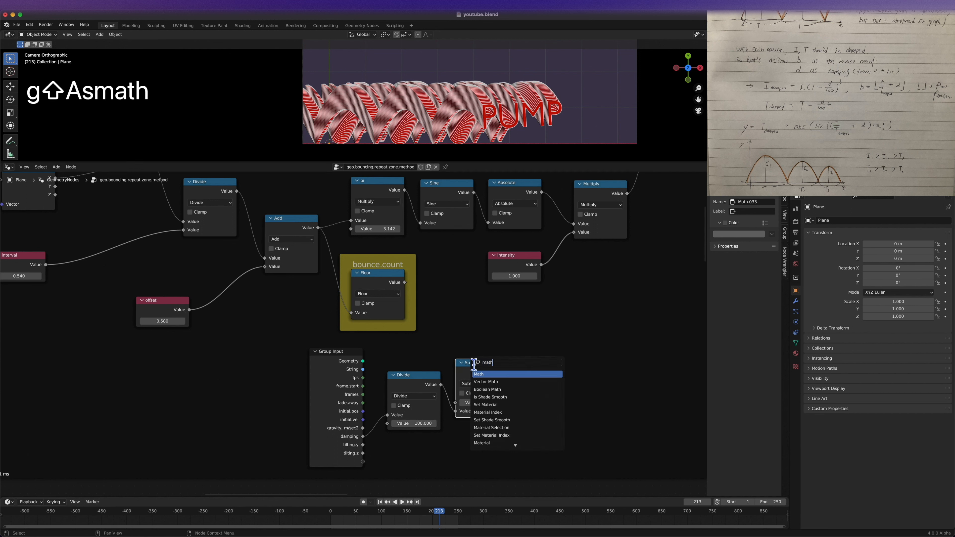
{"action": "key", "text": "Return"}
{"action": "left_click", "coordinate": [527, 340]}
{"action": "left_click", "coordinate": [556, 352]}
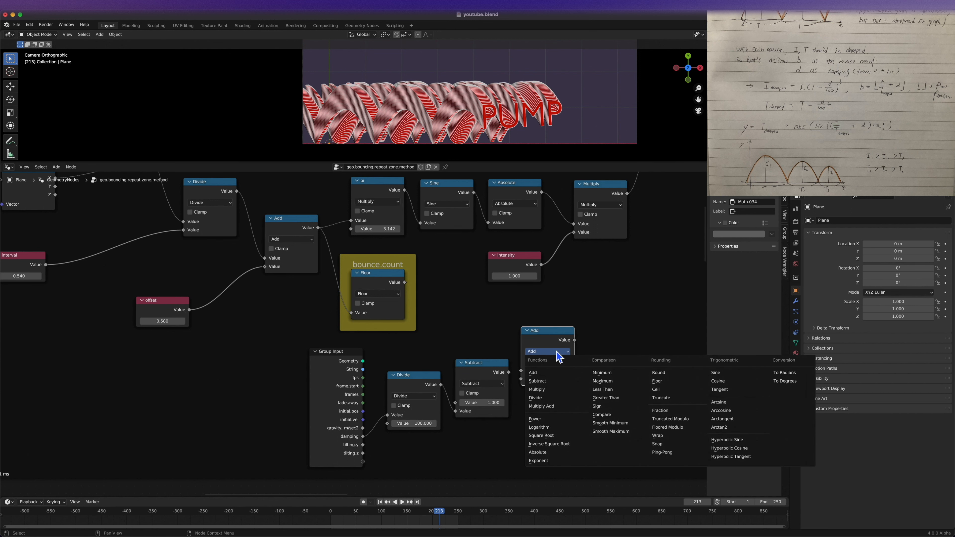
{"action": "left_click", "coordinate": [555, 419]}
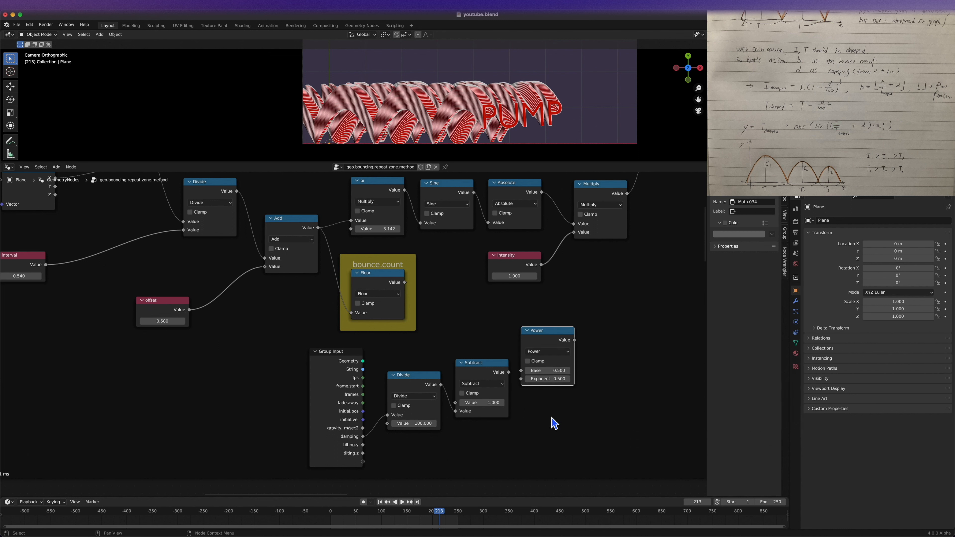
{"action": "left_click_drag", "start_coordinate": [508, 372], "coordinate": [522, 370]}
{"action": "left_click", "coordinate": [541, 333]}
{"action": "key", "text": "g"}
{"action": "left_click", "coordinate": [545, 315]}
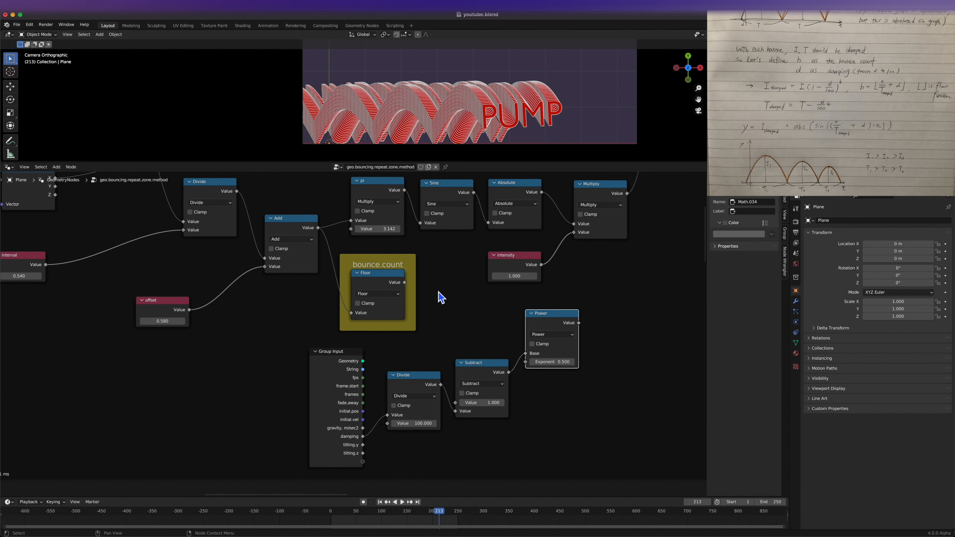
{"action": "left_click", "coordinate": [408, 287]}
{"action": "left_click_drag", "start_coordinate": [408, 287], "coordinate": [526, 361]}
Move the intensity node and the final Multiply node apart to make room between them.
{"action": "left_click", "coordinate": [530, 272]}
{"action": "key", "text": "g"}
{"action": "left_click", "coordinate": [504, 270]}
{"action": "scroll", "coordinate": [578, 262], "scroll_direction": "right", "scroll_amount": 3}
{"action": "scroll", "coordinate": [579, 262], "scroll_direction": "up", "scroll_amount": 1}
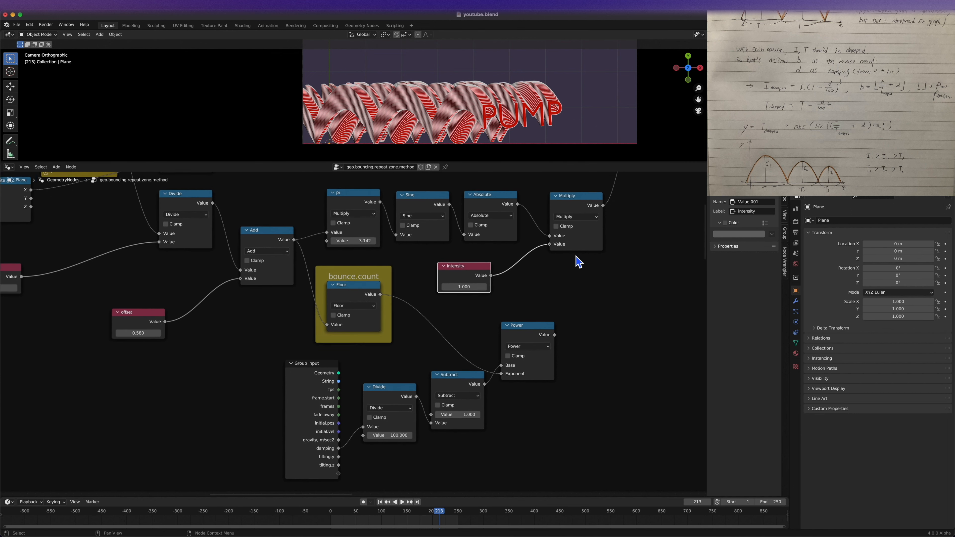
{"action": "left_click", "coordinate": [571, 214]}
{"action": "key", "text": "g"}
{"action": "left_click", "coordinate": [626, 214]}
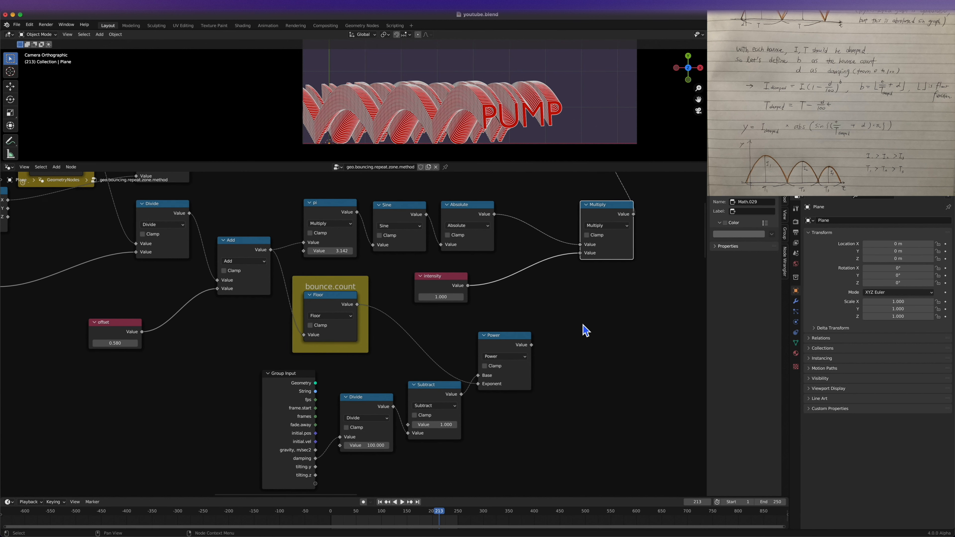
Insert a Multiply node between intensity and the final Multiply, with the Power output connected to its second input.
{"action": "key", "text": "shift+a"}
{"action": "type", "text": "smath"}
{"action": "key", "text": "Return"}
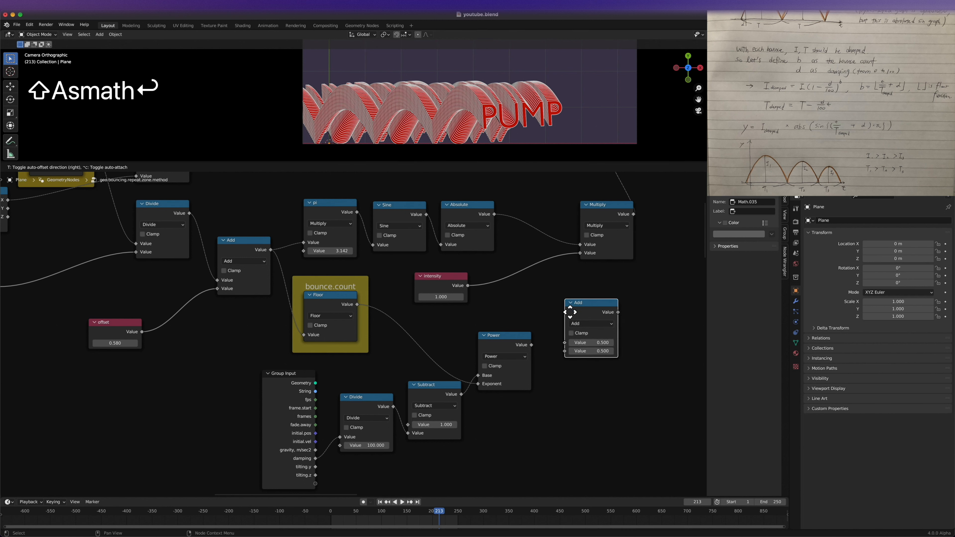
{"action": "left_click", "coordinate": [569, 311]}
{"action": "left_click", "coordinate": [592, 323]}
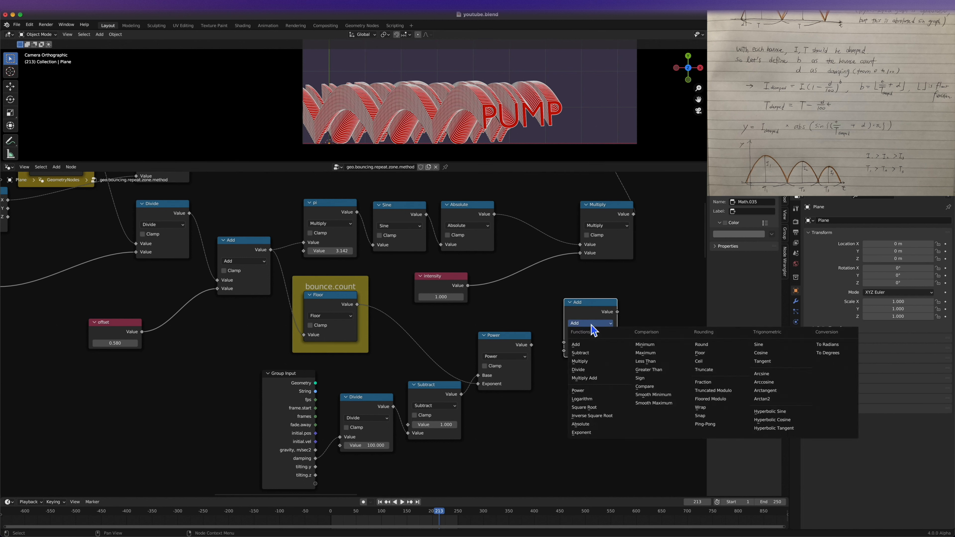
{"action": "key", "text": "m"}
{"action": "key", "text": "g"}
{"action": "key", "text": "g"}
{"action": "left_click", "coordinate": [594, 307]}
{"action": "left_click_drag", "start_coordinate": [532, 345], "coordinate": [558, 326]}
{"action": "left_click_drag", "start_coordinate": [558, 326], "coordinate": [556, 327]}
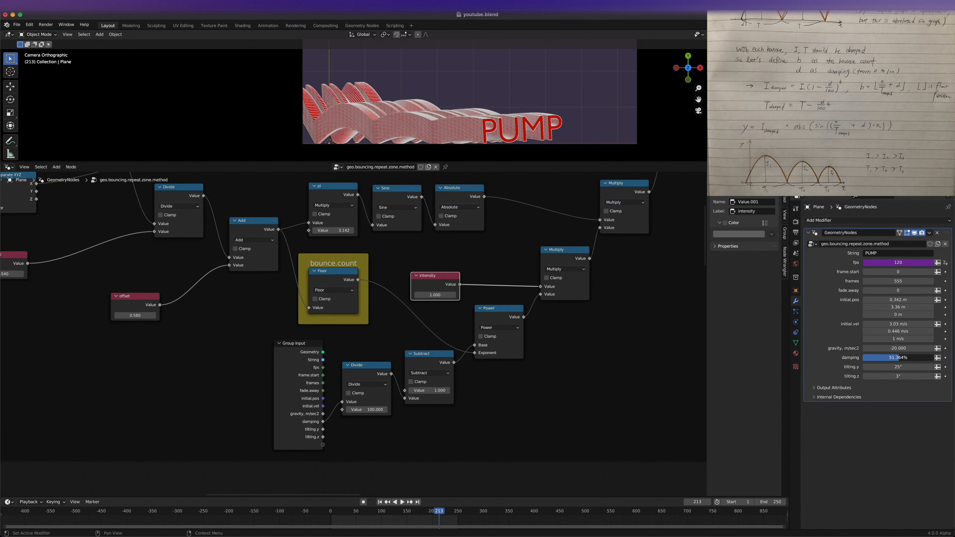
Set the modifier's damping to 5%.
{"action": "left_click_drag", "start_coordinate": [895, 357], "coordinate": [868, 357]}
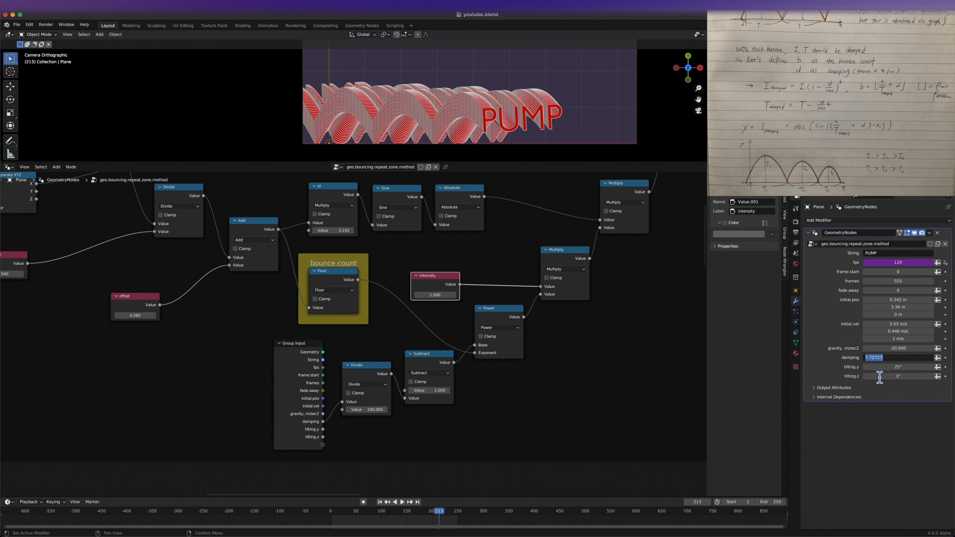
{"action": "type", "text": "5"}
{"action": "key", "text": "Return"}
Add another Group Input node below the interval node.
{"action": "key", "text": "shift+a"}
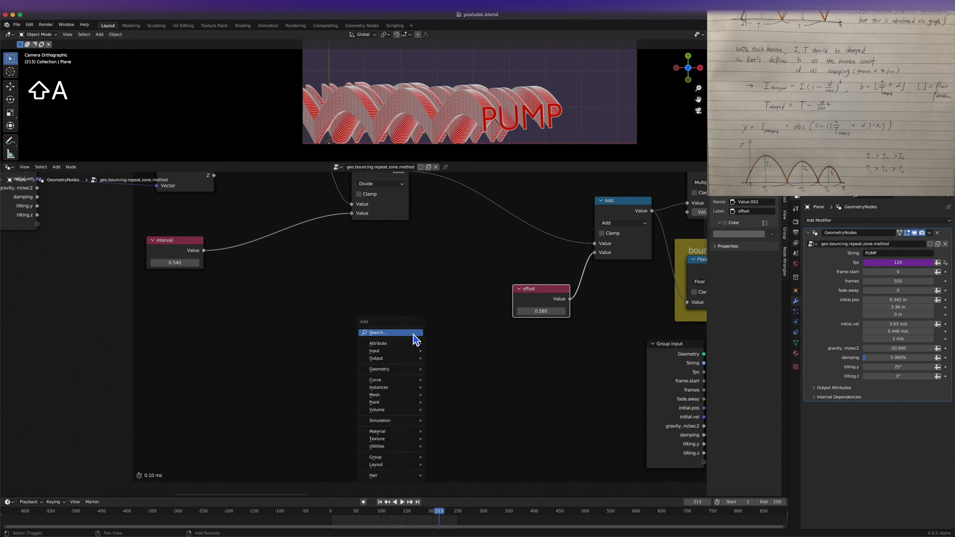
{"action": "type", "text": "sgrou in"}
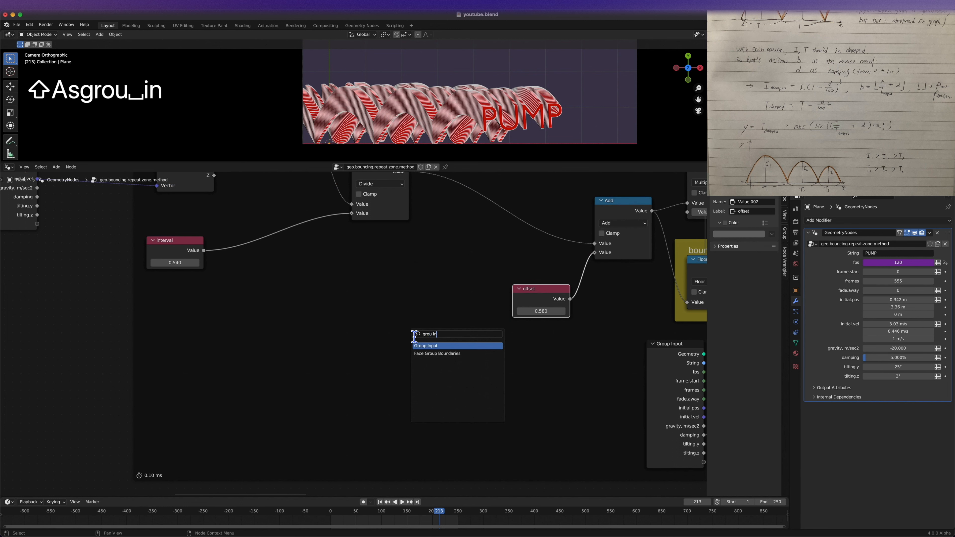
{"action": "key", "text": "Return"}
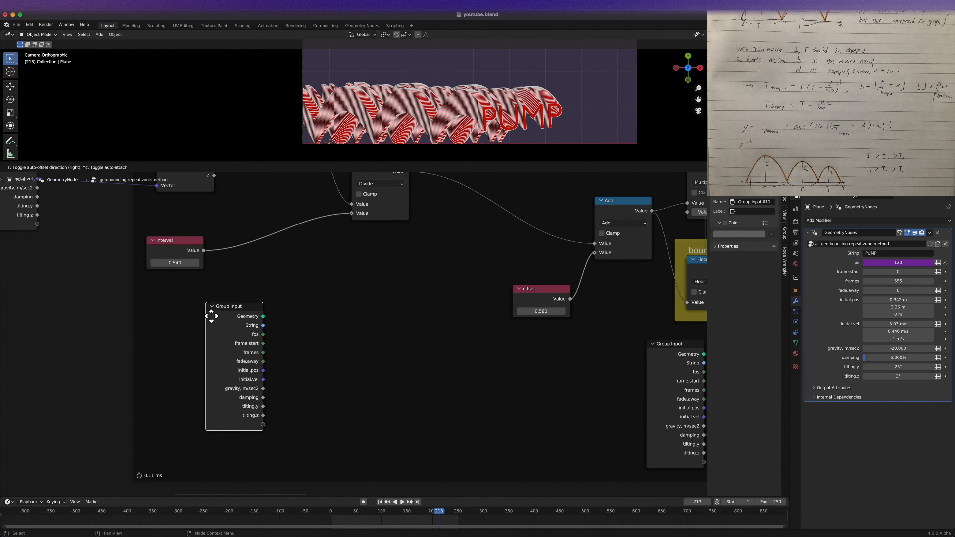
{"action": "left_click", "coordinate": [149, 315]}
Add a Math node beside the new Group Input, feed damping into its first value and set it to Divide by 100.
{"action": "key", "text": "shift+a"}
{"action": "type", "text": "smath"}
{"action": "key", "text": "Return"}
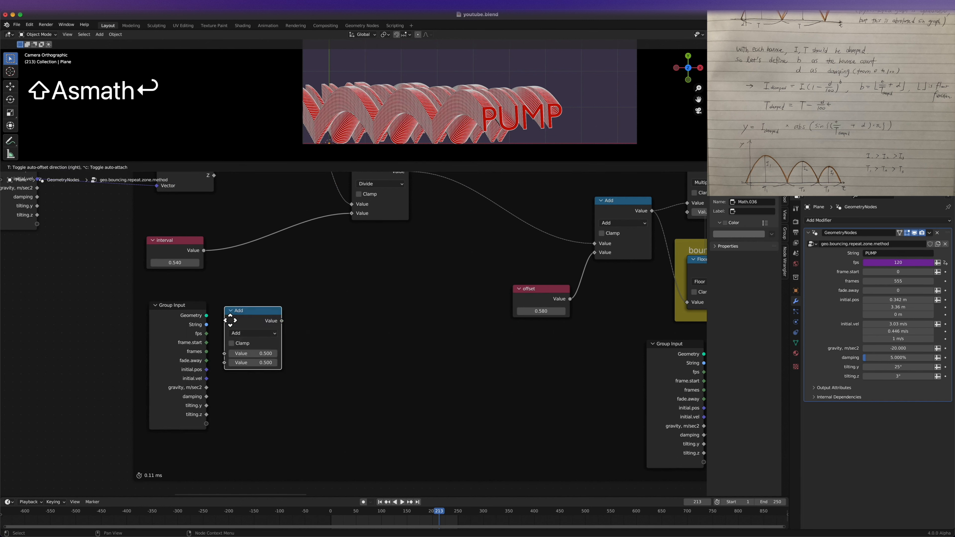
{"action": "left_click", "coordinate": [213, 398]}
{"action": "left_click_drag", "start_coordinate": [209, 395], "coordinate": [229, 378]}
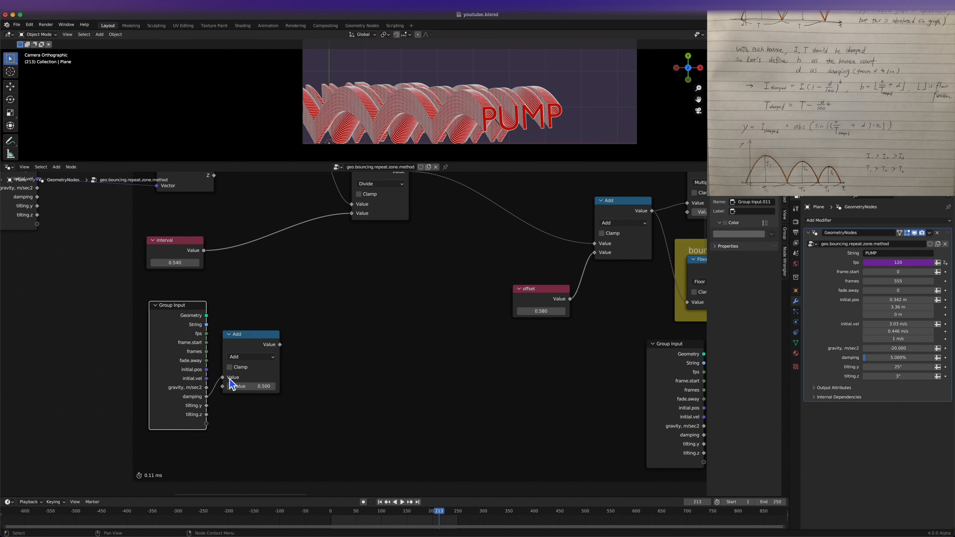
{"action": "left_click", "coordinate": [251, 357]}
{"action": "key", "text": "d"}
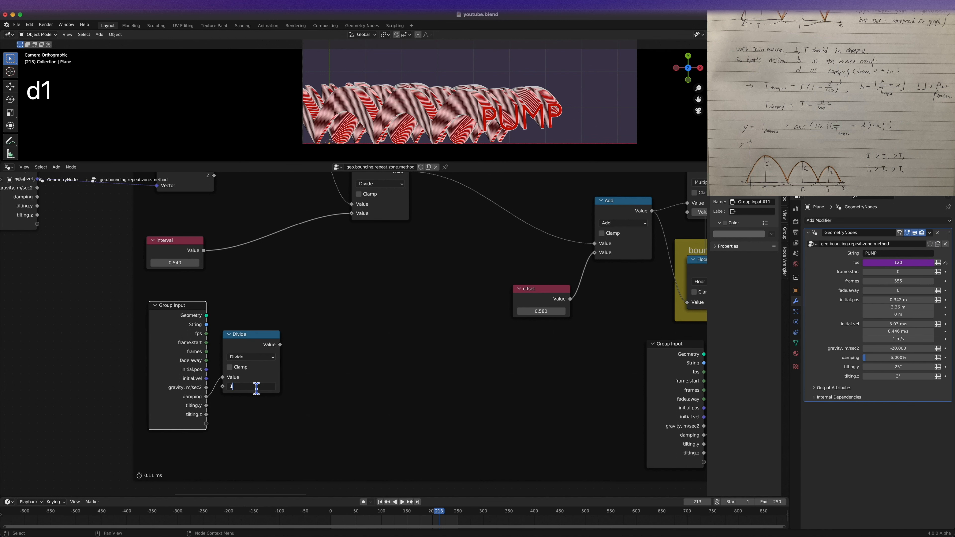
{"action": "left_click", "coordinate": [257, 388]}
{"action": "type", "text": "100"}
{"action": "key", "text": "Return"}
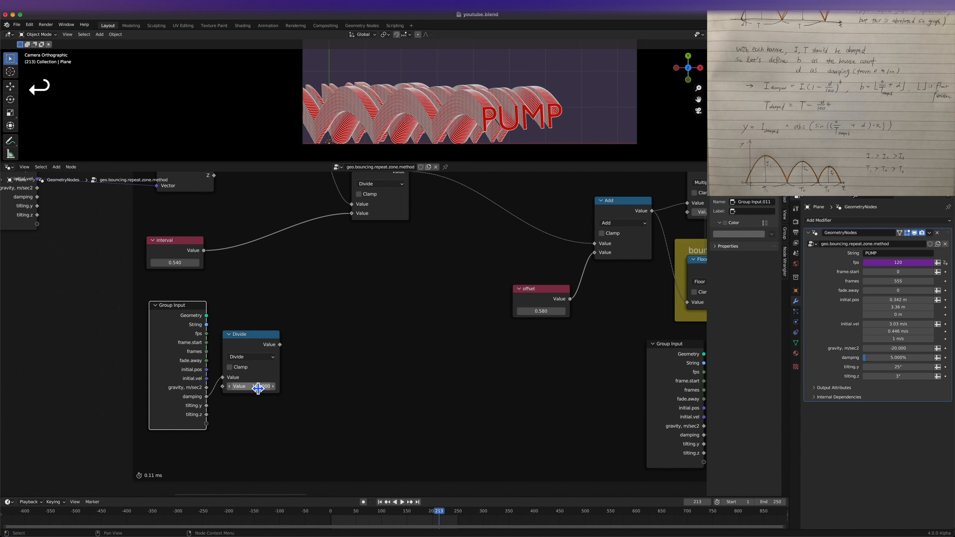
Duplicate the Divide node as a Multiply node that multiplies the Divide result by the calculated.second output.
{"action": "key", "text": "shift+d"}
{"action": "left_click", "coordinate": [383, 353]}
{"action": "key", "text": "m"}
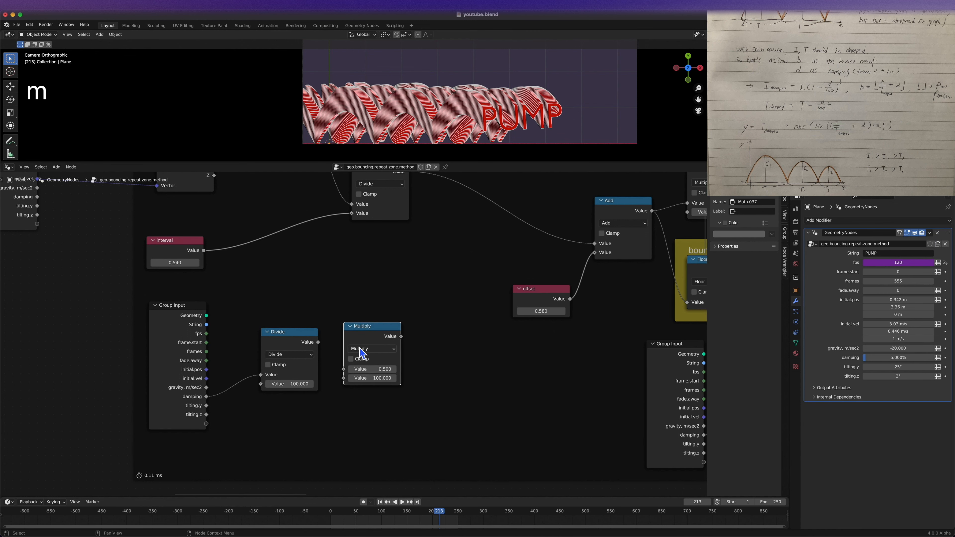
{"action": "left_click_drag", "start_coordinate": [317, 342], "coordinate": [344, 370]}
{"action": "scroll", "coordinate": [345, 370], "scroll_direction": "up", "scroll_amount": 8}
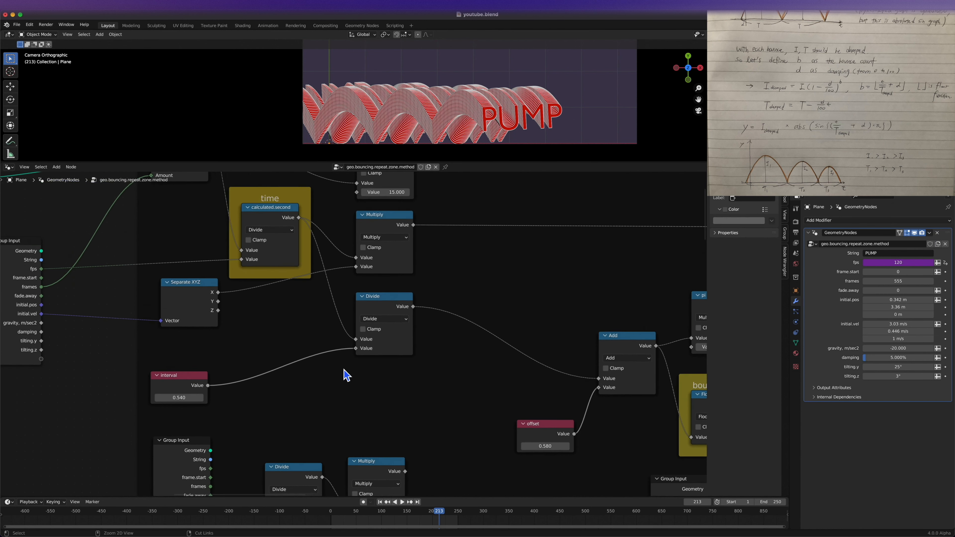
{"action": "scroll", "coordinate": [330, 384], "scroll_direction": "down", "scroll_amount": 5}
{"action": "key", "text": "g"}
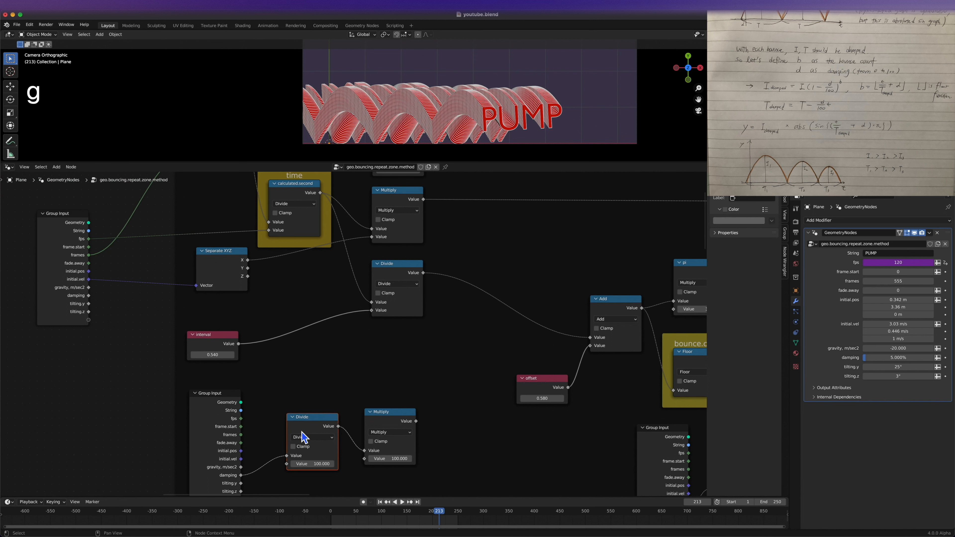
{"action": "left_click_drag", "start_coordinate": [320, 193], "coordinate": [364, 459]}
Move the Divide node fed by interval horizontally away from the interval node to free space before it.
{"action": "left_click", "coordinate": [416, 283]}
{"action": "key", "text": "g"}
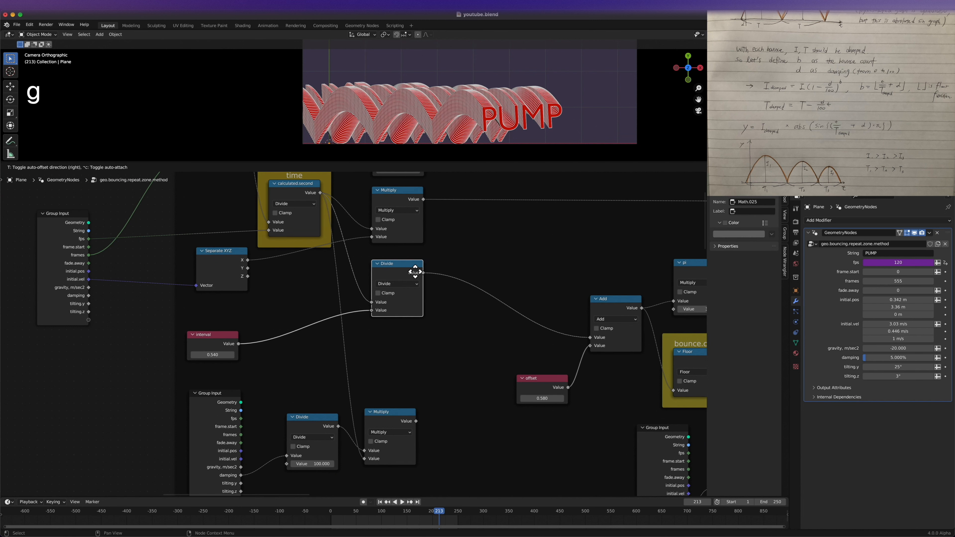
{"action": "key", "text": "x"}
{"action": "left_click", "coordinate": [488, 279]}
Duplicate the lower Multiply node as a Subtract node with second value 1 and insert it between interval and the Divide node.
{"action": "left_click", "coordinate": [400, 413]}
{"action": "key", "text": "shift+d"}
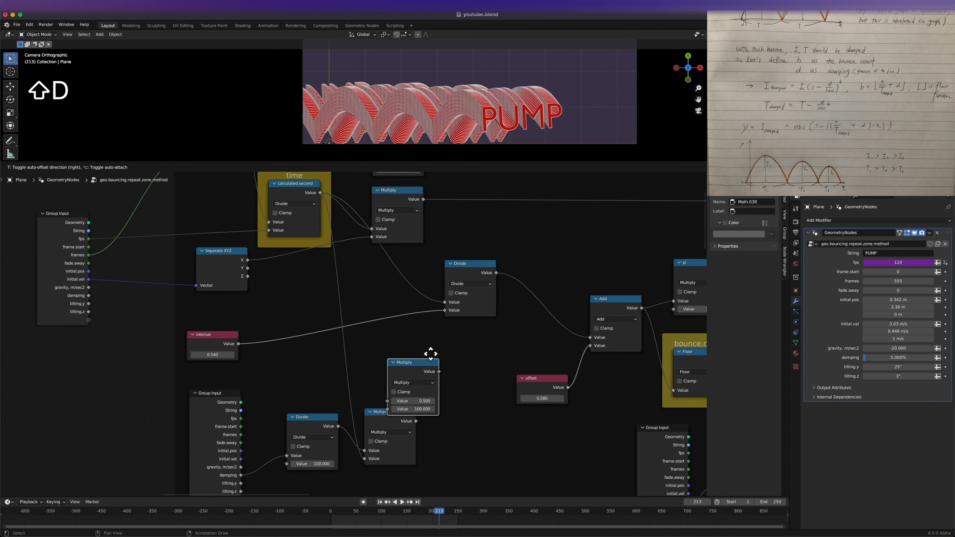
{"action": "left_click", "coordinate": [425, 334]}
{"action": "left_click", "coordinate": [418, 356]}
{"action": "key", "text": "s"}
{"action": "key", "text": "g"}
{"action": "left_click", "coordinate": [408, 322]}
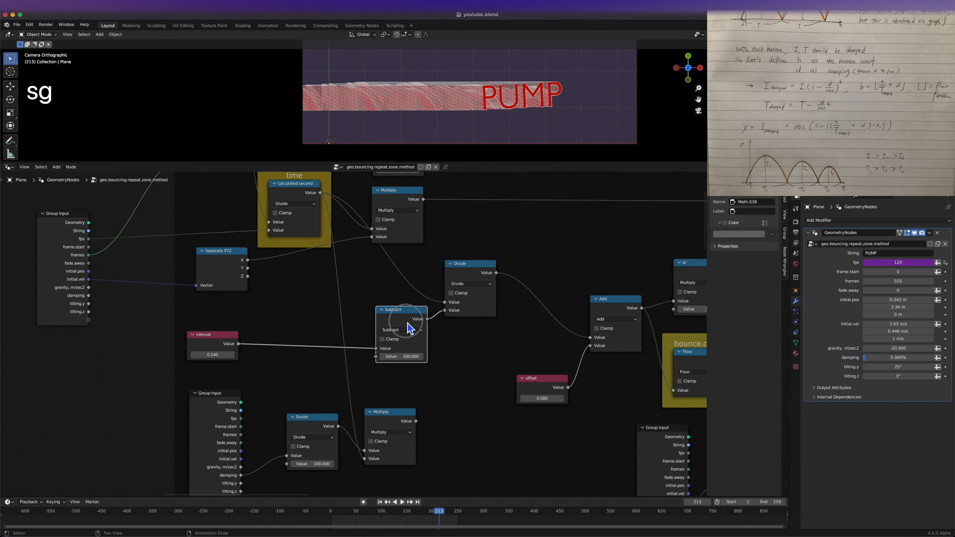
{"action": "double_click", "coordinate": [408, 357]}
{"action": "type", "text": "1"}
{"action": "key", "text": "Return"}
Reposition the Subtract and Divide nodes and connect the lower Multiply's output to the Subtract node's second input.
{"action": "left_click_drag", "start_coordinate": [524, 242], "coordinate": [381, 345]}
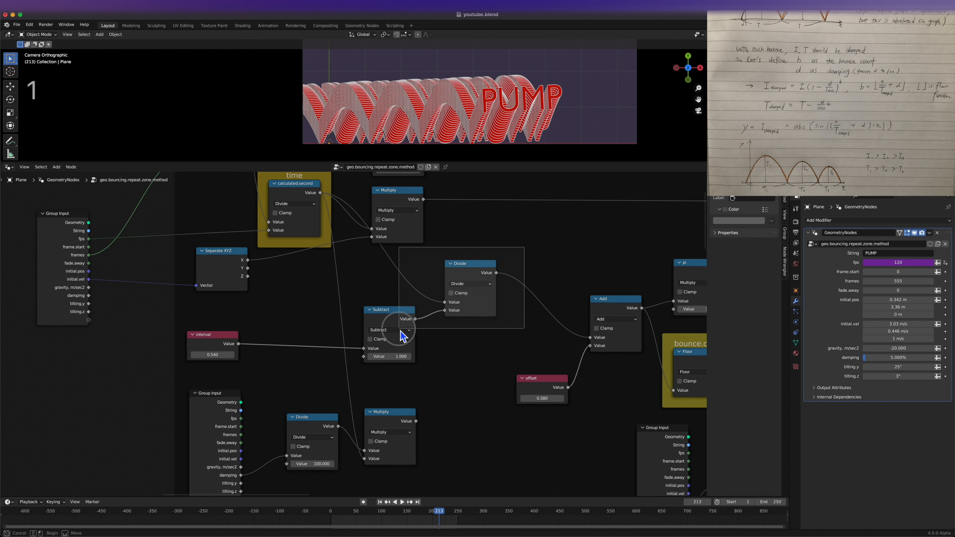
{"action": "key", "text": "g"}
{"action": "left_click", "coordinate": [429, 337]}
{"action": "left_click_drag", "start_coordinate": [416, 421], "coordinate": [397, 356]}
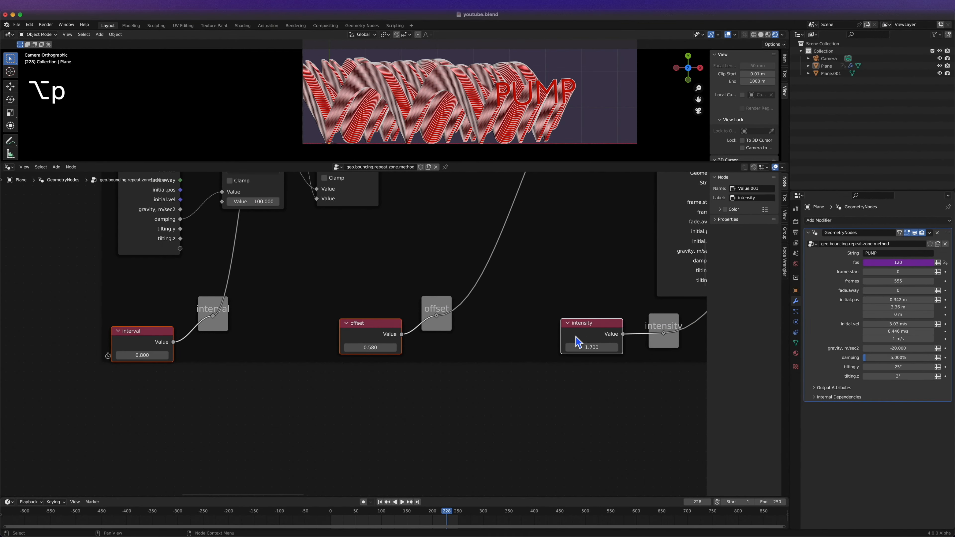
Move the detached interval, offset and intensity value nodes together.
{"action": "key", "text": "g"}
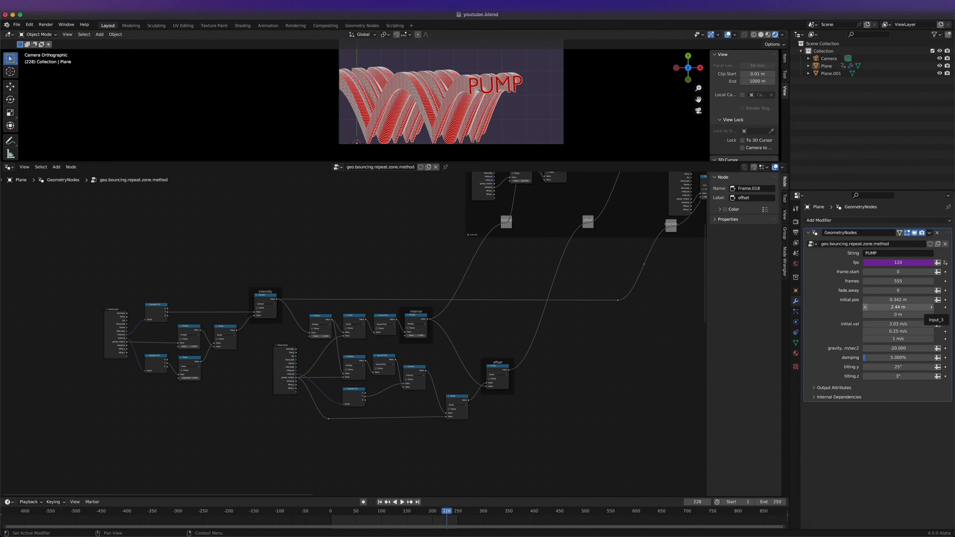
Put the nodes that compute intensity, interval and offset in a frame labelled "intensity, interval, offset calculation!".
{"action": "scroll", "coordinate": [582, 355], "scroll_direction": "left", "scroll_amount": 3}
{"action": "left_click_drag", "start_coordinate": [586, 281], "coordinate": [117, 450]}
{"action": "key", "text": "ctrl+j"}
{"action": "scroll", "coordinate": [443, 269], "scroll_direction": "up", "scroll_amount": 4}
{"action": "key", "text": "F2"}
{"action": "type", "text": "intensi"}
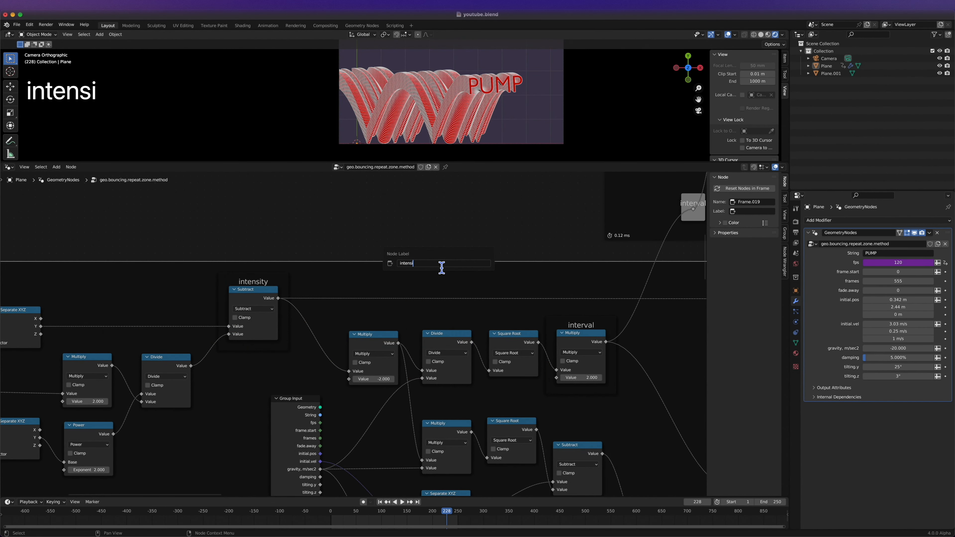
{"action": "type", "text": "ty, interval, offset ca"}
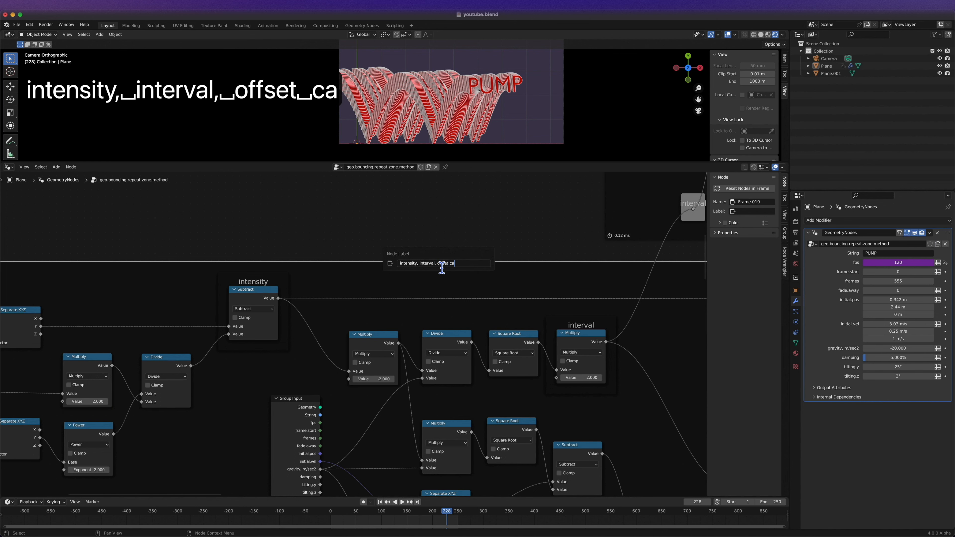
{"action": "type", "text": "lculation!"}
{"action": "key", "text": "Return"}
{"action": "scroll", "coordinate": [408, 322], "scroll_direction": "down", "scroll_amount": 4}
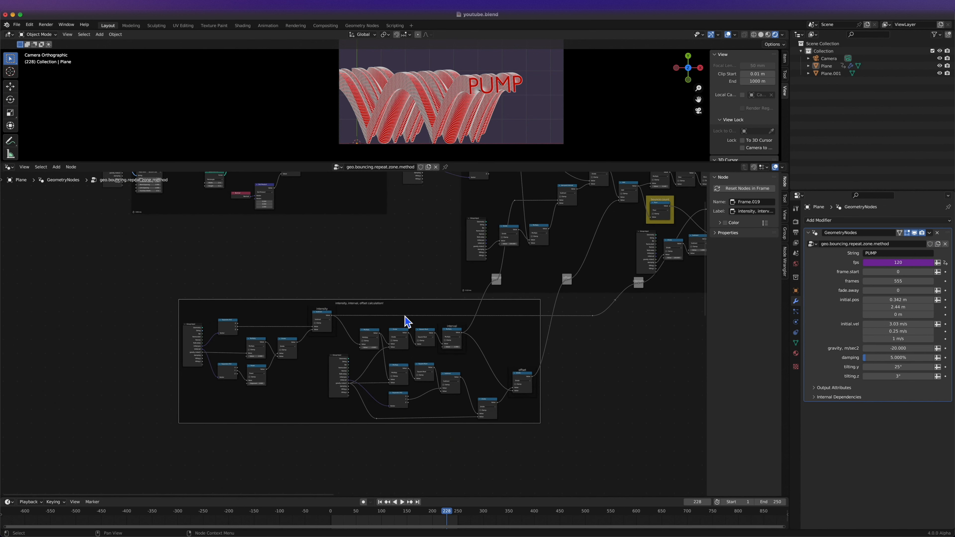
Play the animation from near the start of the timeline and stop it to check the bounce.
{"action": "middle_click_drag", "start_coordinate": [405, 316], "coordinate": [369, 383]}
{"action": "left_click", "coordinate": [335, 511]}
{"action": "key", "text": "space"}
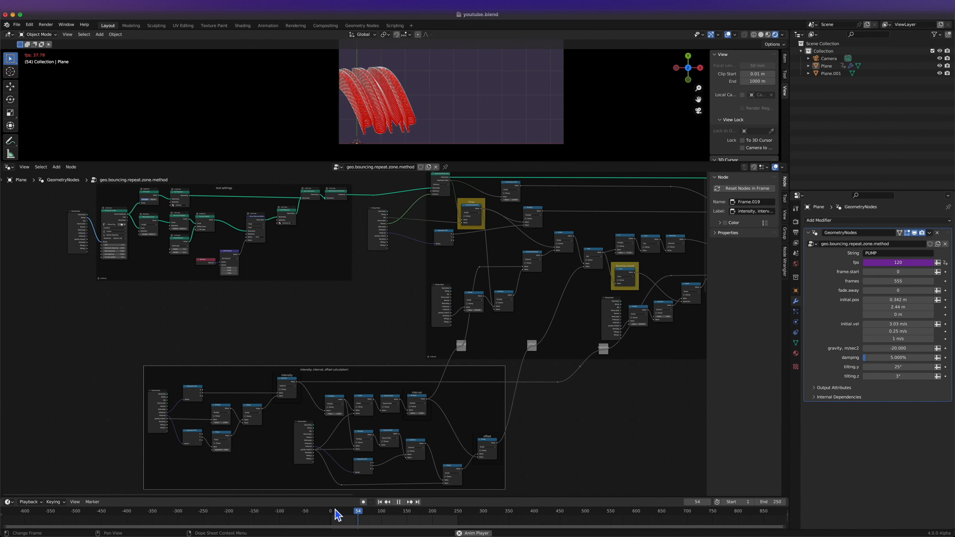
{"action": "key", "text": "space"}
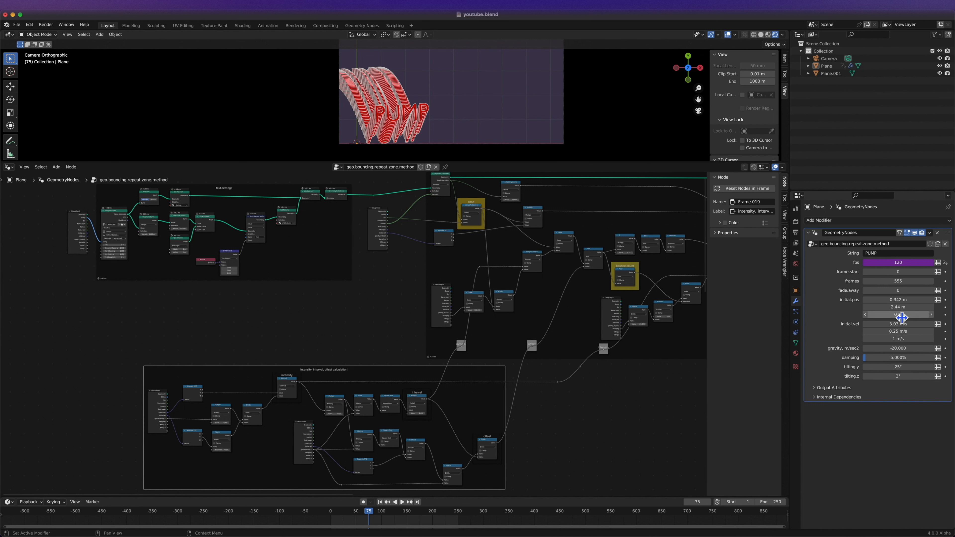
Set initial.pos Y to 2.82 m, initial.vel X and Y to 4.15 and 3.65 m/s, gravity to -18.9 and damping to 27.857%, and replay the animation.
{"action": "left_click_drag", "start_coordinate": [906, 308], "coordinate": [925, 358]}
{"action": "key", "text": "space"}
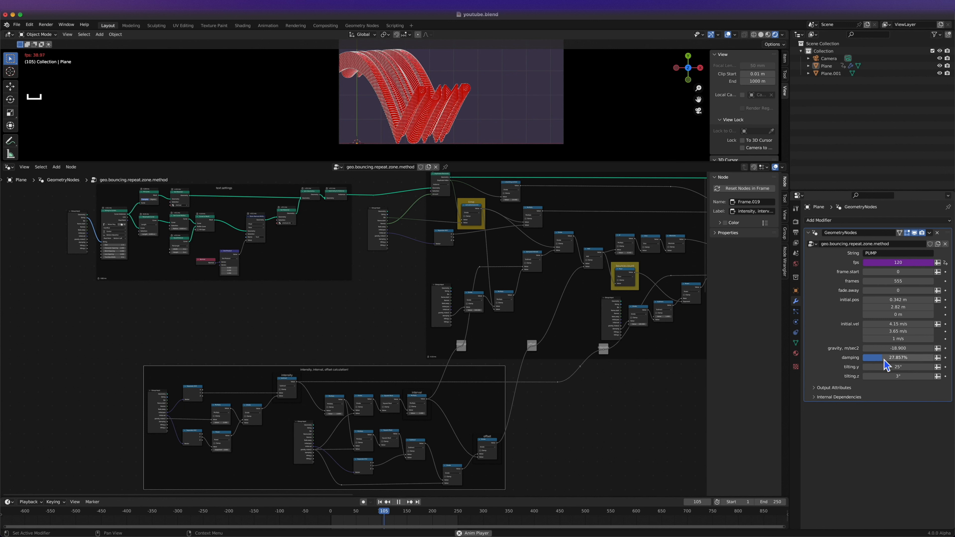
{"action": "key", "text": "space"}
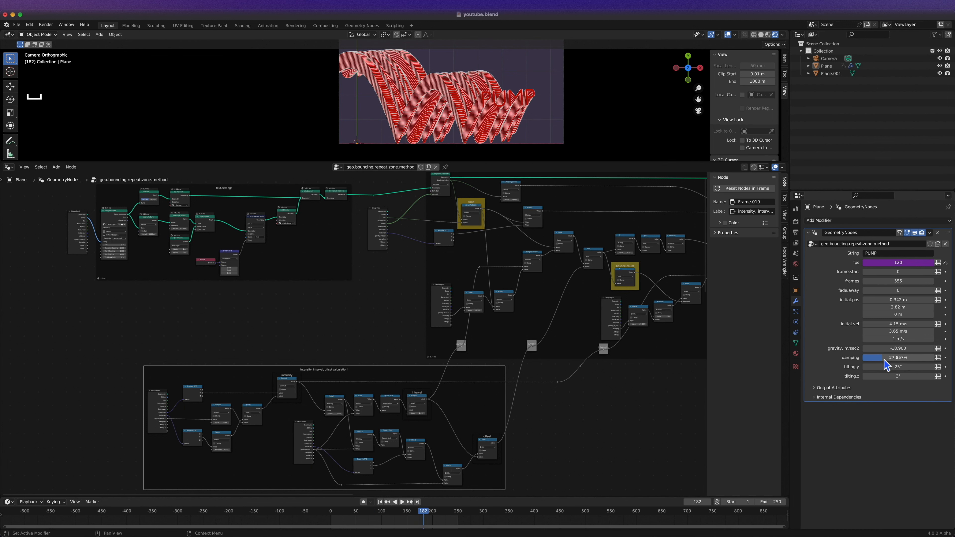
Set the modifier's damping to 38.247% and tilting.y to 15°.
{"action": "left_click_drag", "start_coordinate": [898, 357], "coordinate": [918, 373]}
{"action": "type", "text": "15"}
{"action": "key", "text": "Return"}
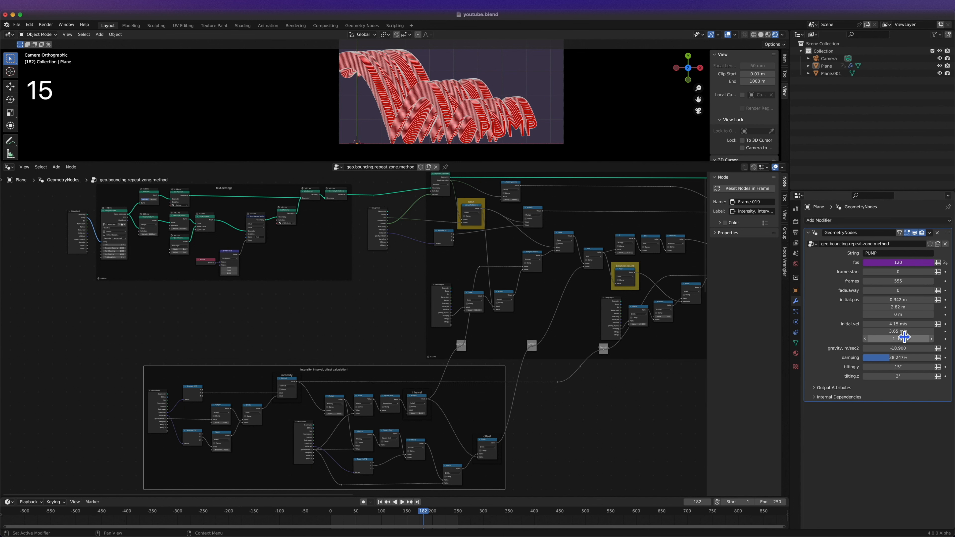
Set fade.away to 25 and play the animation from the start of the timeline to check the trail.
{"action": "left_click_drag", "start_coordinate": [911, 295], "coordinate": [940, 297]}
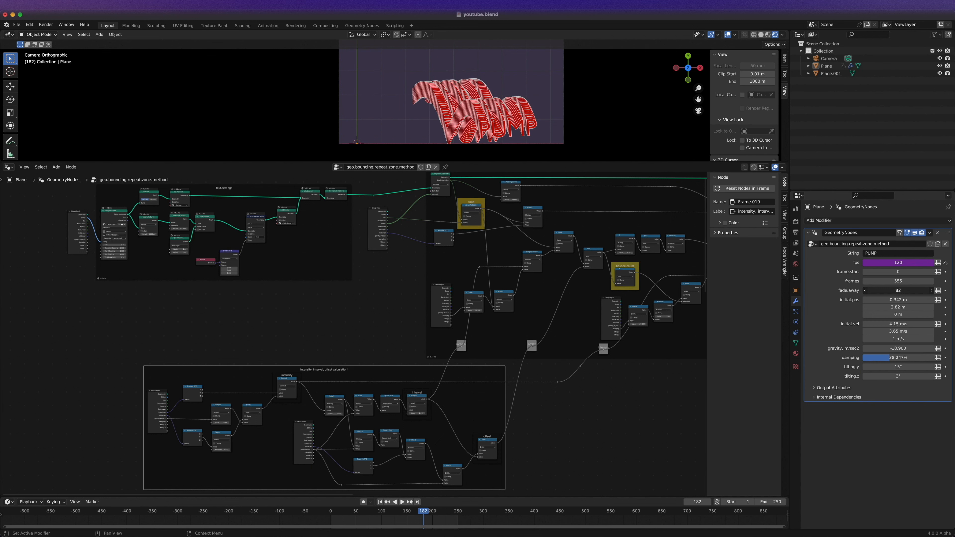
{"action": "type", "text": "5"}
{"action": "key", "text": "Return"}
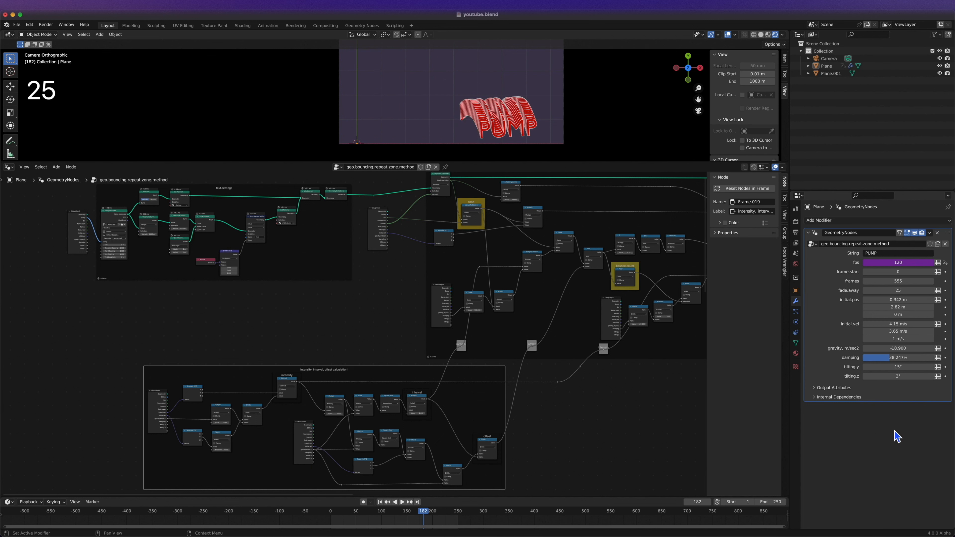
{"action": "left_click", "coordinate": [328, 518]}
{"action": "key", "text": "space"}
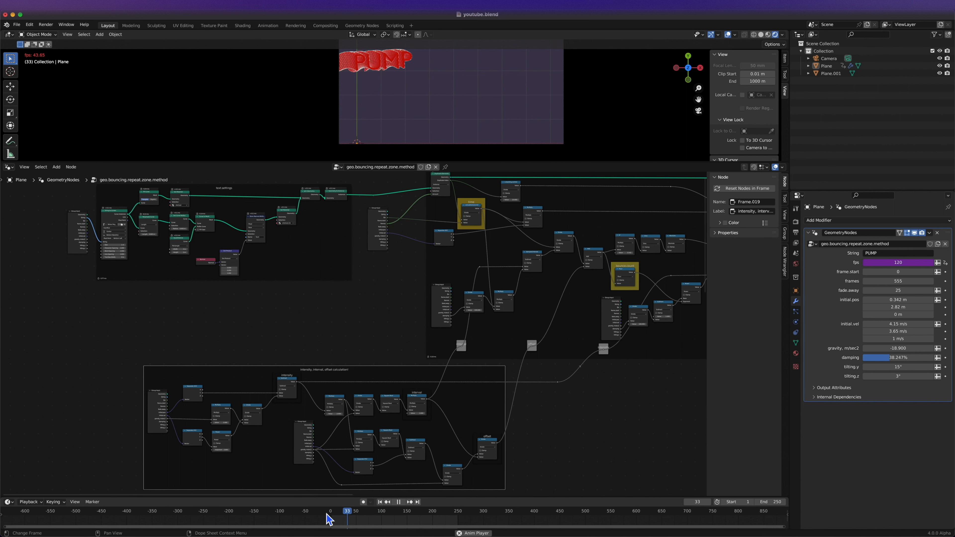
{"action": "key", "text": "space"}
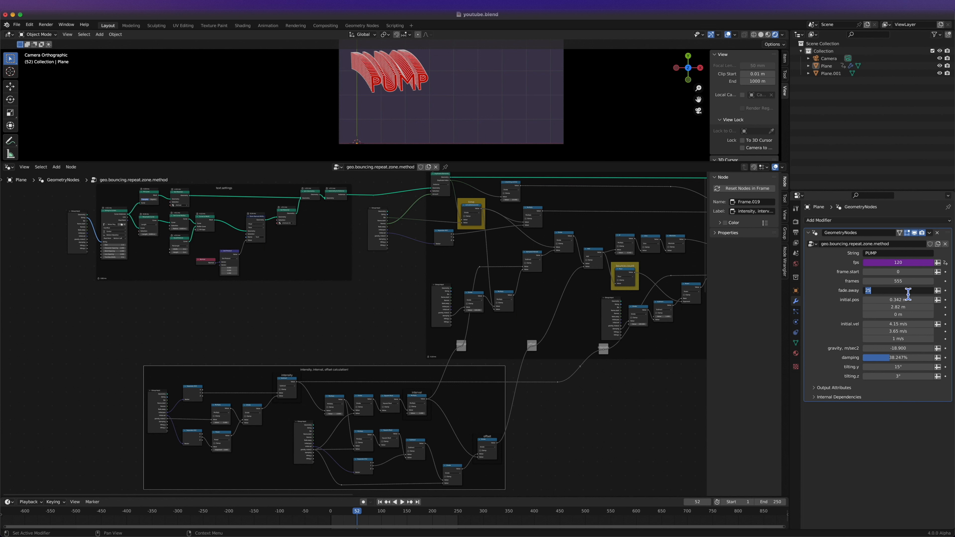
Set fade.away to 0 and initial.pos X to 0.662 m.
{"action": "type", "text": "0"}
{"action": "key", "text": "Return"}
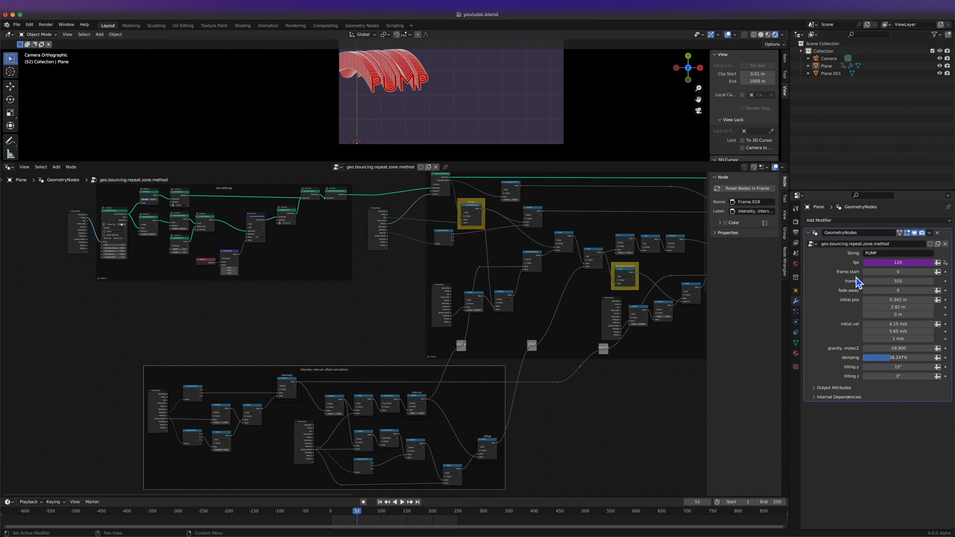
{"action": "left_click_drag", "start_coordinate": [913, 301], "coordinate": [893, 301]}
Test initial.pos Y at 2.94, 0 and 9 m, and settle on 2.46 m.
{"action": "middle_click_drag", "start_coordinate": [654, 241], "coordinate": [399, 374]}
{"action": "scroll", "coordinate": [558, 360], "scroll_direction": "up", "scroll_amount": 14}
{"action": "left_click", "coordinate": [558, 360]}
{"action": "mouse_move", "coordinate": [913, 308]}
{"action": "left_mouse_down"}
{"action": "mouse_move", "coordinate": [903, 308]}
{"action": "mouse_move", "coordinate": [918, 308]}
{"action": "left_mouse_up"}
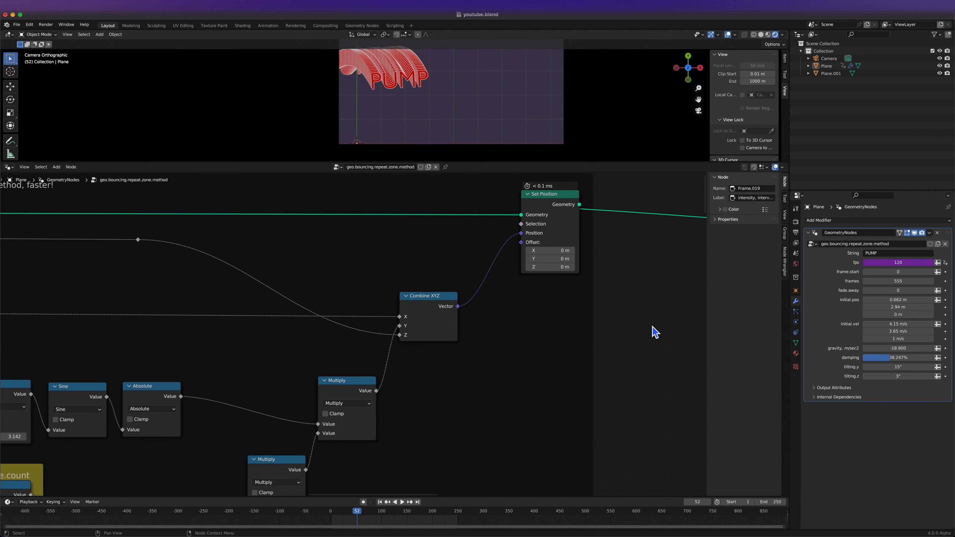
{"action": "type", "text": "0"}
{"action": "key", "text": "Return"}
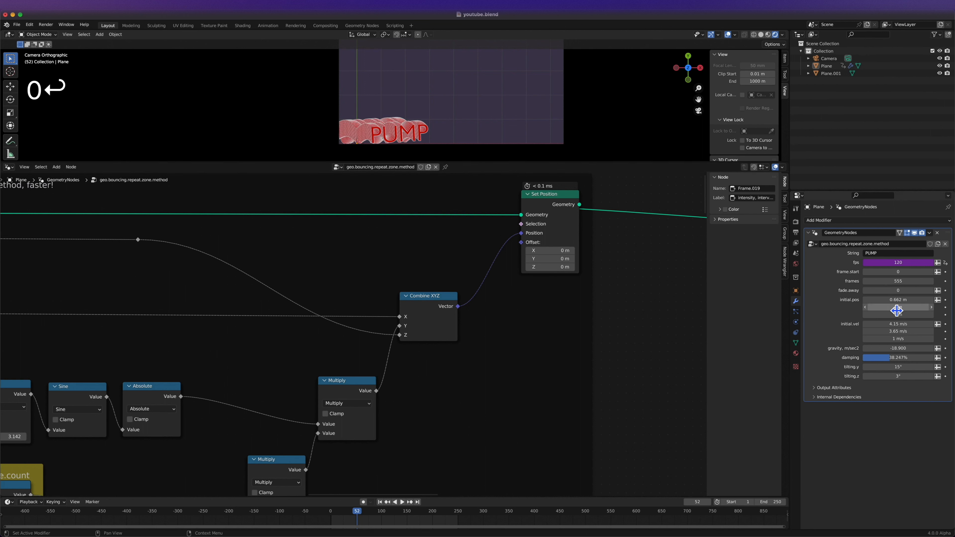
{"action": "left_click", "coordinate": [897, 310]}
{"action": "type", "text": "9"}
{"action": "key", "text": "Return"}
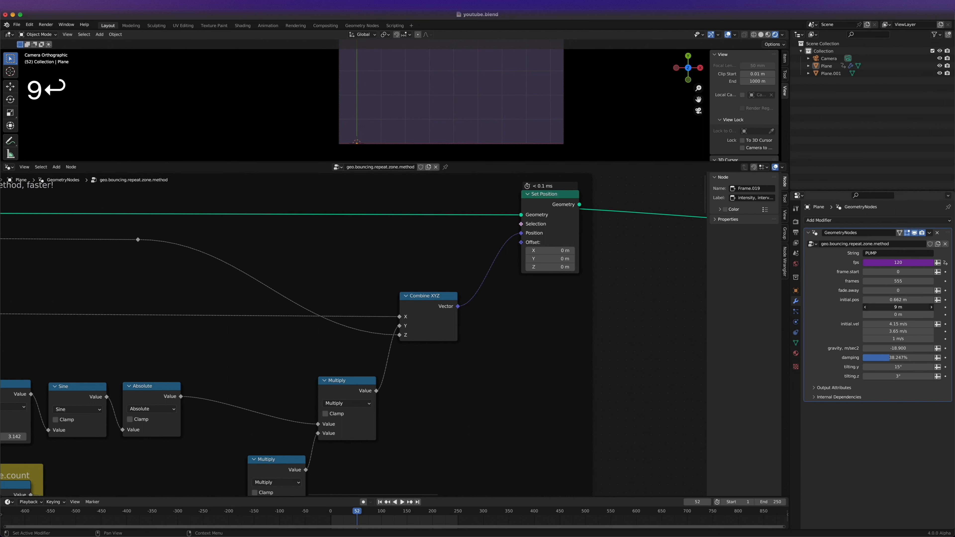
{"action": "left_click_drag", "start_coordinate": [898, 308], "coordinate": [872, 307]}
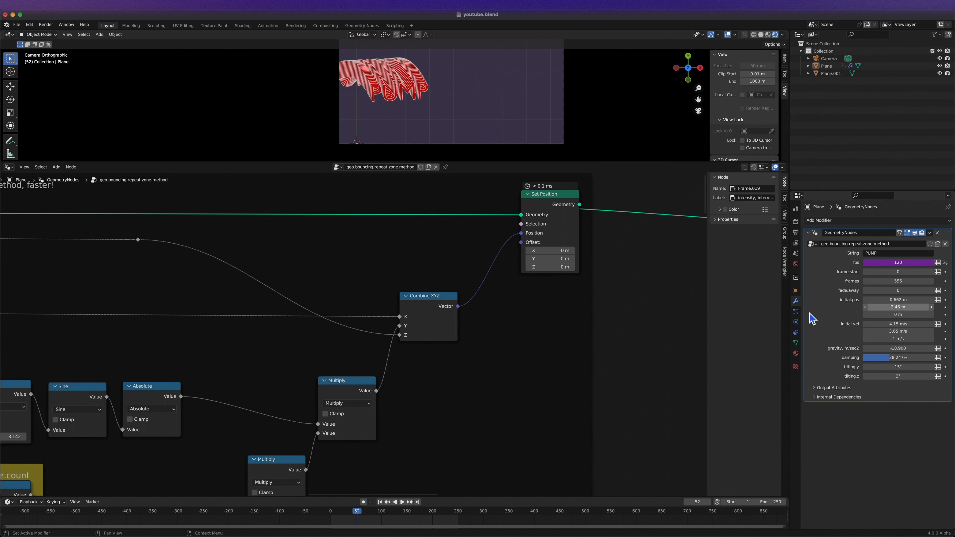
Search for a node to add below the Set Position node, using the search text "co".
{"action": "key", "text": "shift+a"}
{"action": "type", "text": "scom"}
{"action": "key", "text": "BackSpace"}
{"action": "key", "text": "BackSpace"}
{"action": "key", "text": "BackSpace"}
{"action": "key", "text": "BackSpace"}
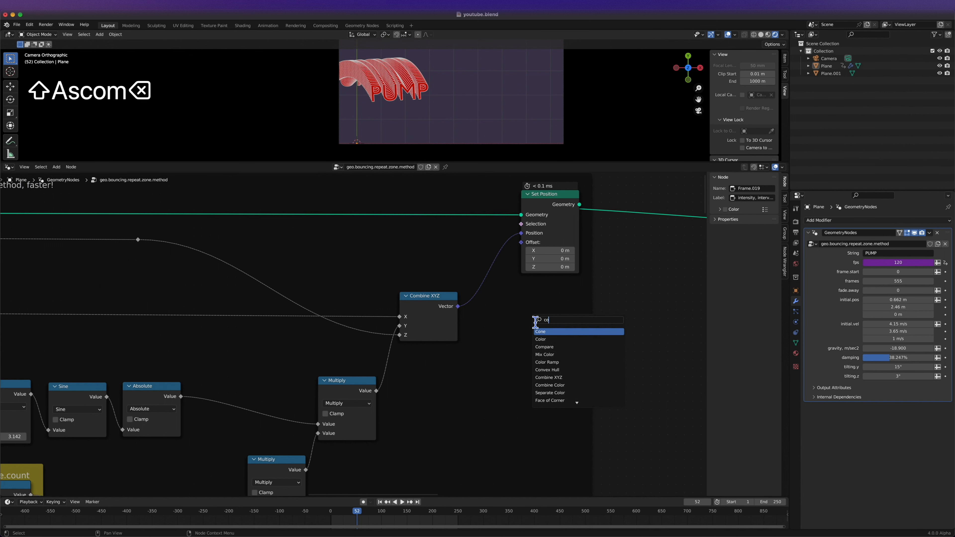